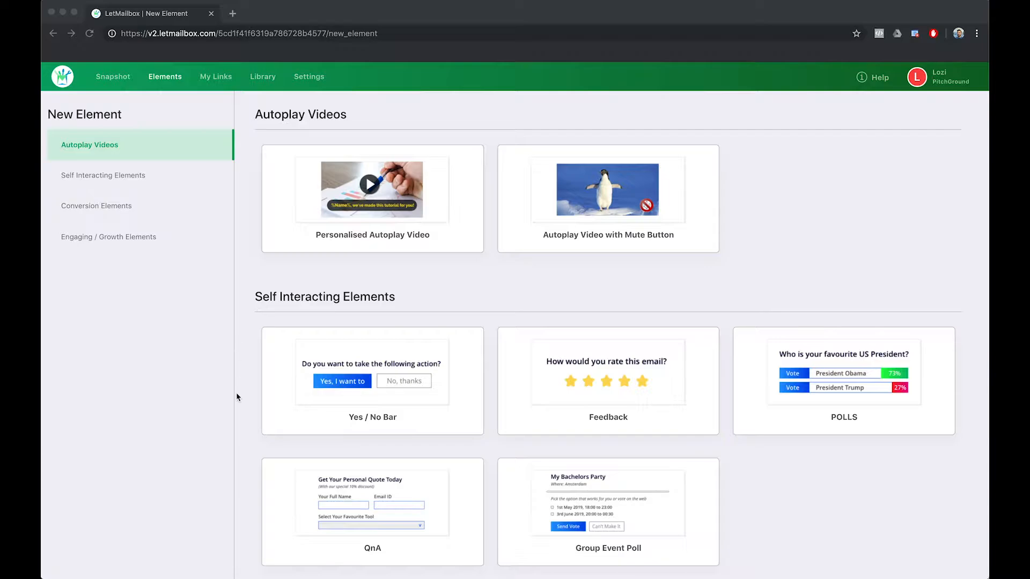
Start a new Personalised Autoplay Video element and choose the video of the gesturing man from the library.
{"action": "scroll", "coordinate": [237, 397], "scroll_direction": "up", "scroll_amount": 1}
{"action": "left_click", "coordinate": [354, 238]}
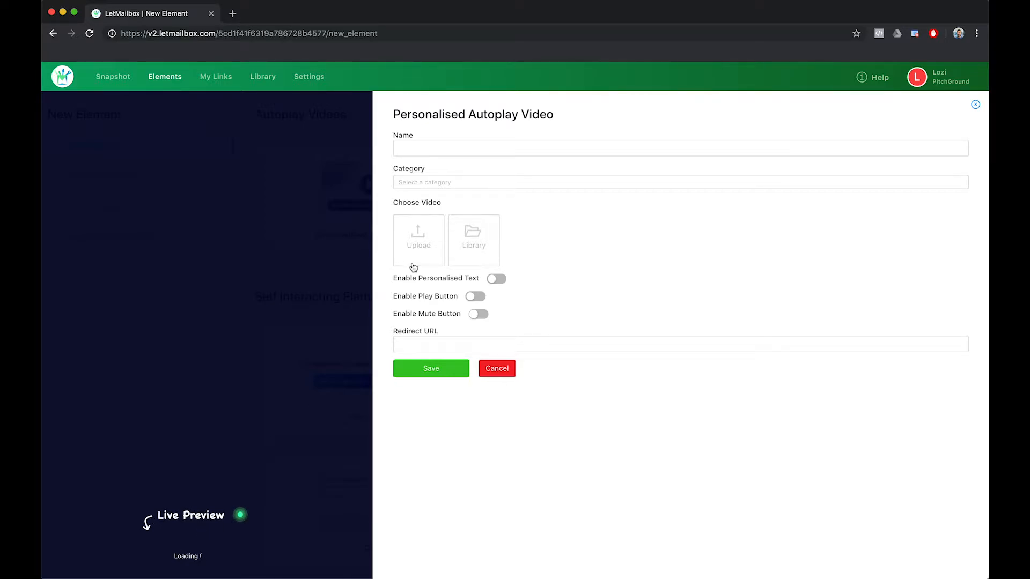
{"action": "left_click", "coordinate": [472, 237]}
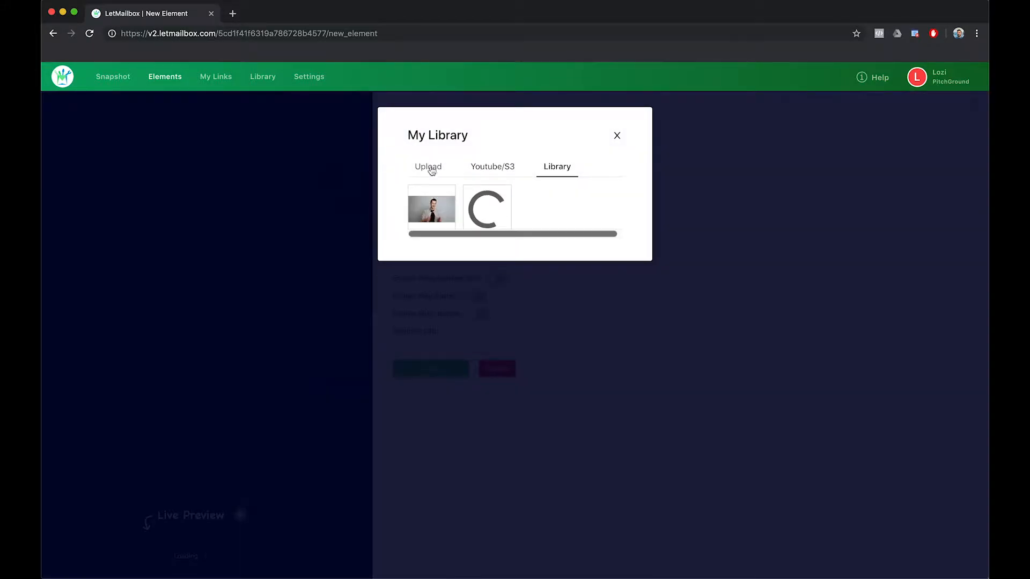
{"action": "left_click", "coordinate": [435, 207]}
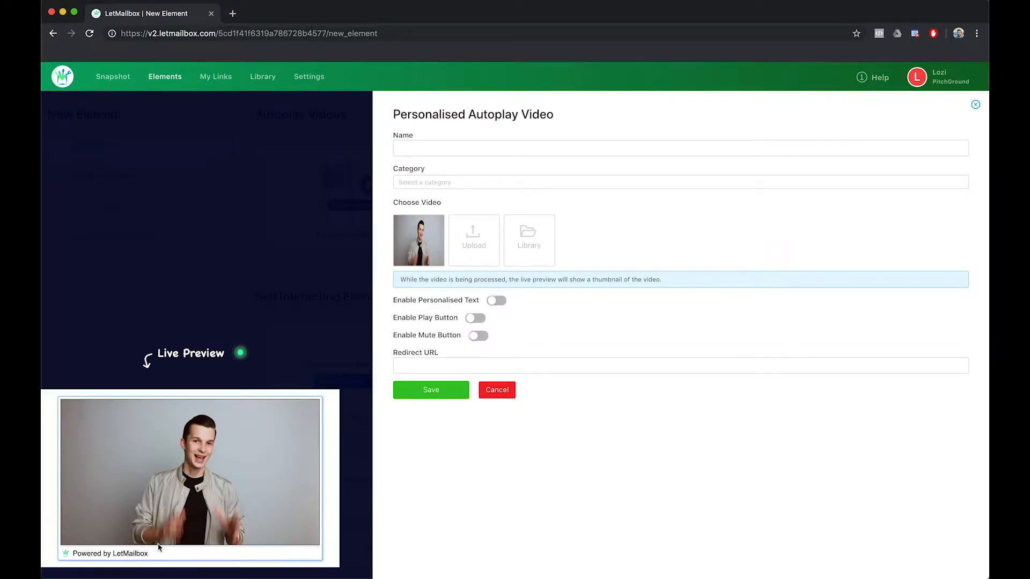
Name the video element Demo and assign it to the Demo category.
{"action": "left_click", "coordinate": [423, 152]}
{"action": "type", "text": "Demo"}
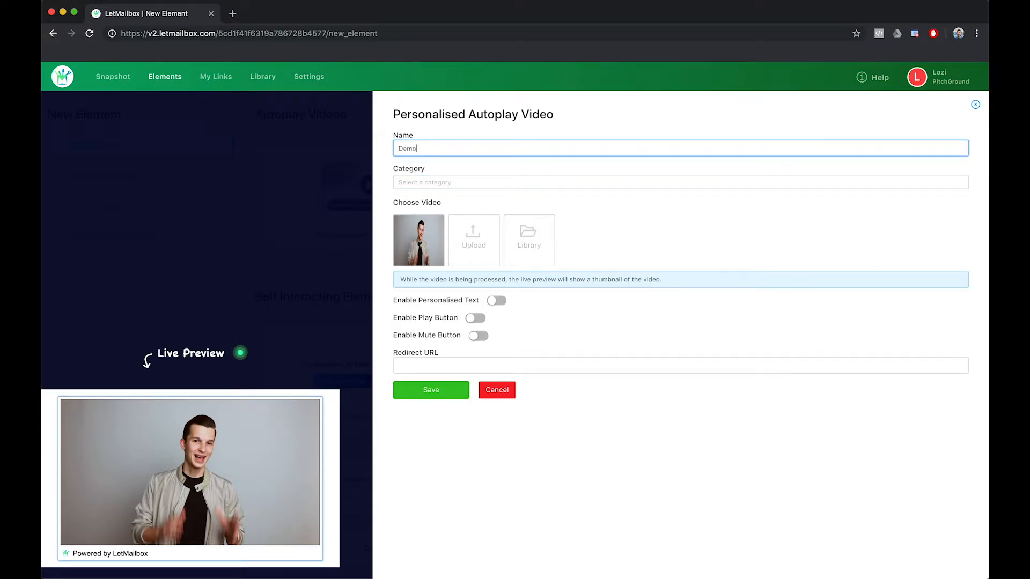
{"action": "left_click", "coordinate": [420, 181]}
{"action": "type", "text": "De"}
{"action": "left_click", "coordinate": [467, 198]}
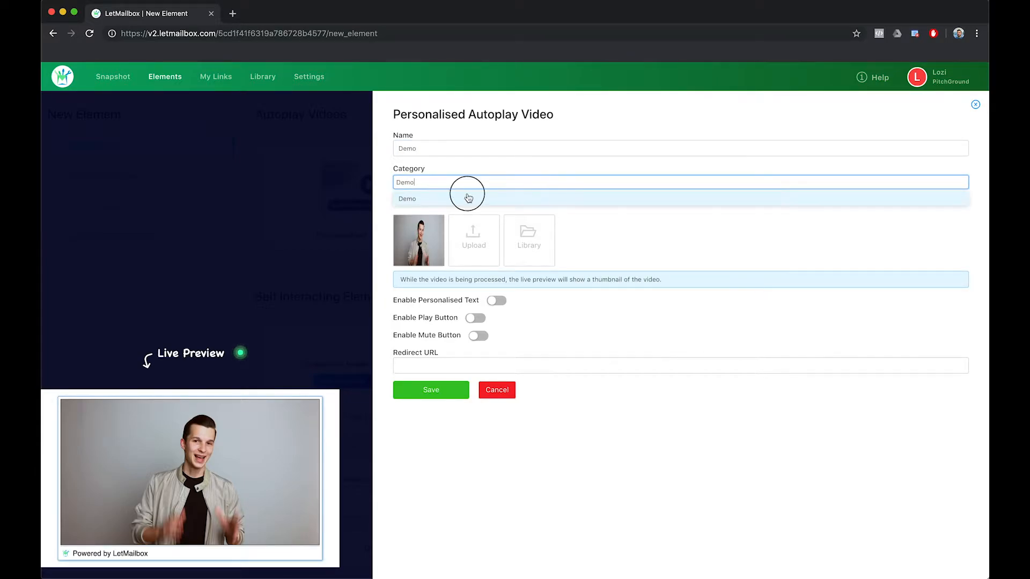
{"action": "left_click", "coordinate": [438, 180]}
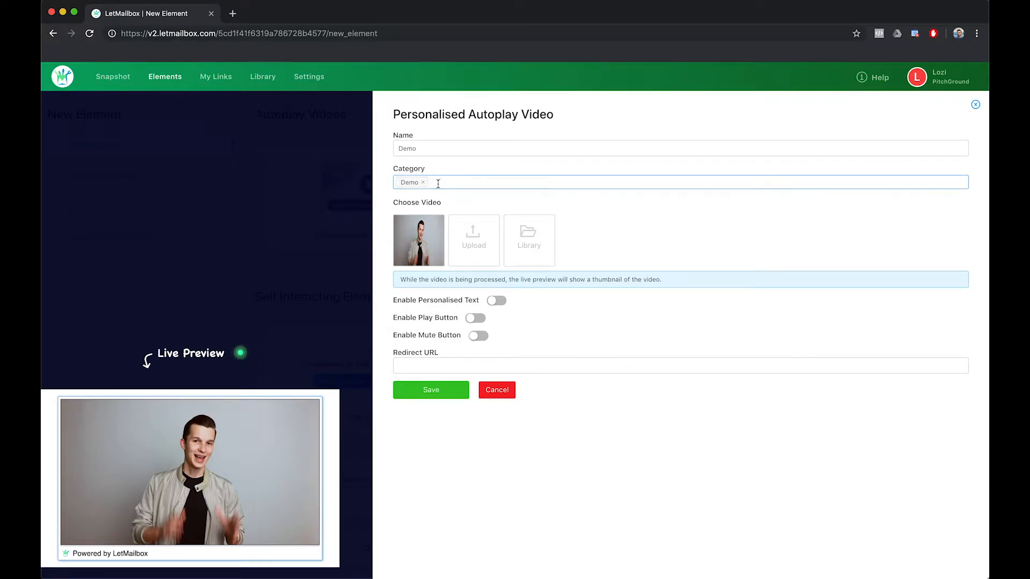
Enable personalised text on the video and replace the [FNAME] placeholder with the merge tag *|FNAME|*.
{"action": "left_click", "coordinate": [497, 301]}
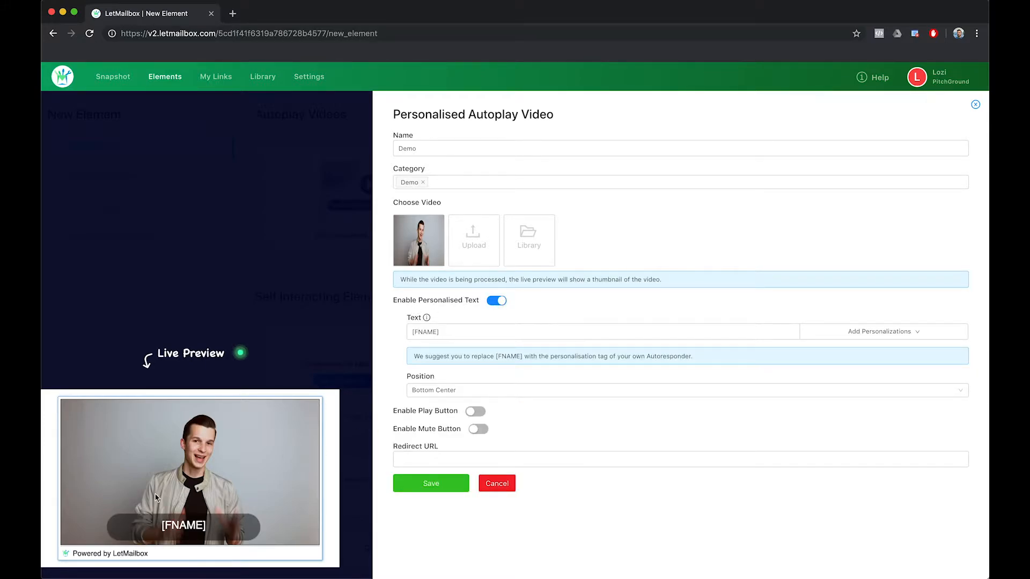
{"action": "left_click", "coordinate": [417, 332]}
{"action": "triple_click", "coordinate": [414, 329]}
{"action": "left_click", "coordinate": [443, 333]}
{"action": "left_click_drag", "start_coordinate": [444, 333], "coordinate": [399, 337]}
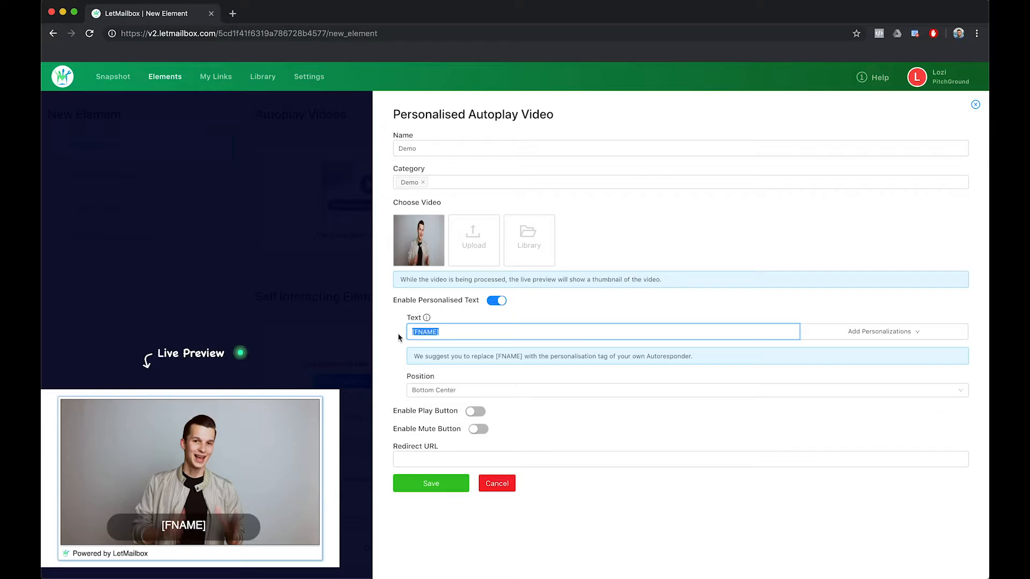
{"action": "left_click_drag", "start_coordinate": [545, 356], "coordinate": [607, 356]}
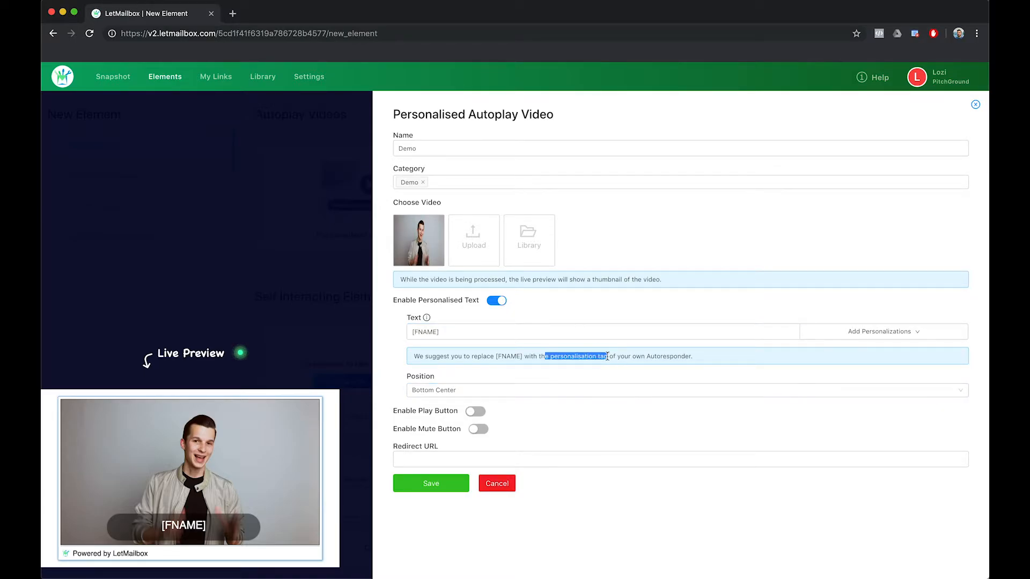
{"action": "left_click_drag", "start_coordinate": [468, 329], "coordinate": [441, 330]}
{"action": "left_click", "coordinate": [406, 332]}
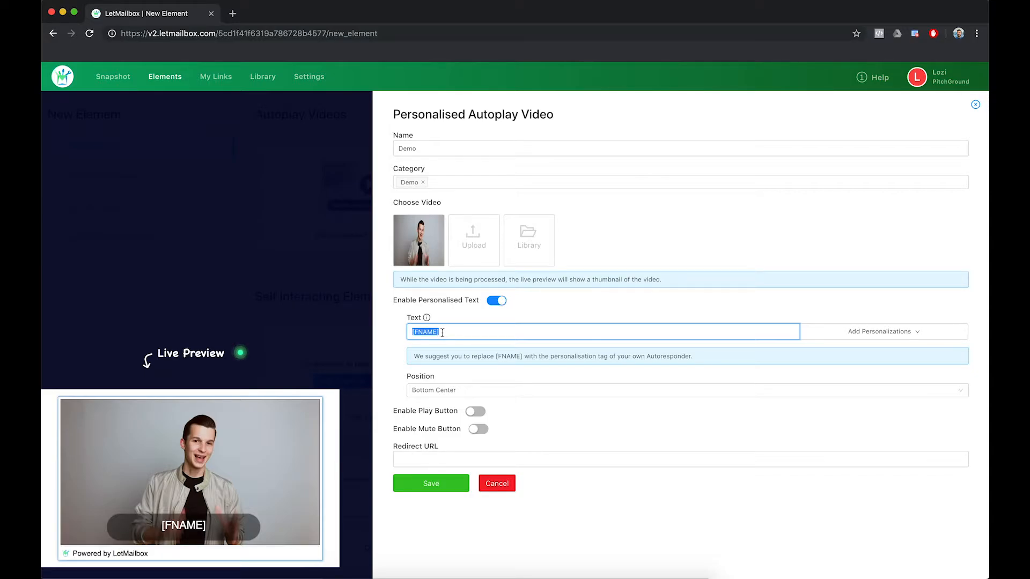
{"action": "type", "text": "*|FNAME|*"}
Extend the personalised text around the merge tag to read "Check this, *|FNAME|*!".
{"action": "left_click", "coordinate": [412, 332]}
{"action": "type", "text": "Check this,"}
{"action": "key", "text": "End"}
{"action": "type", "text": "!"}
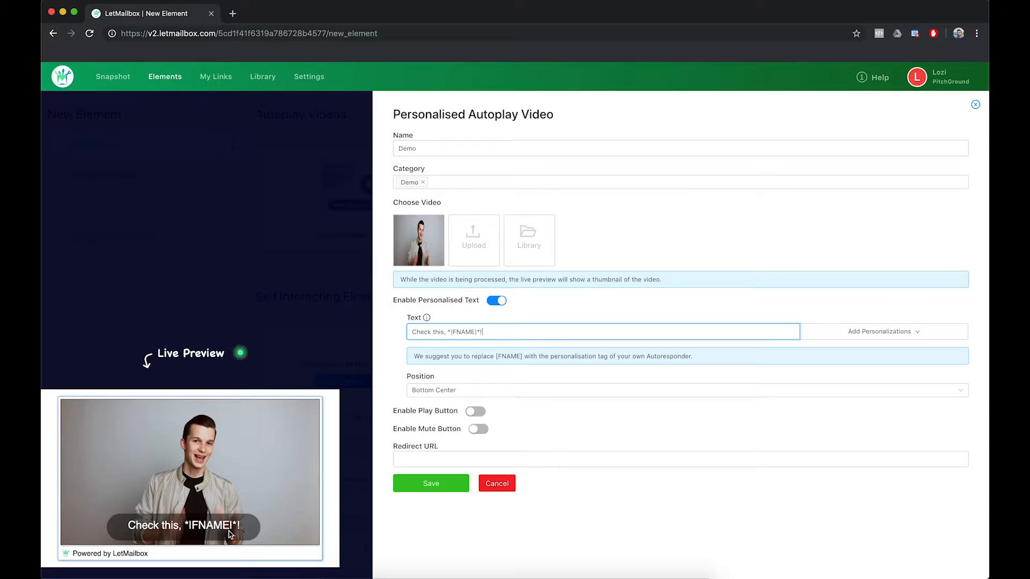
Try the personalised text at the Center position, and set it back to Bottom Center.
{"action": "left_click", "coordinate": [445, 389]}
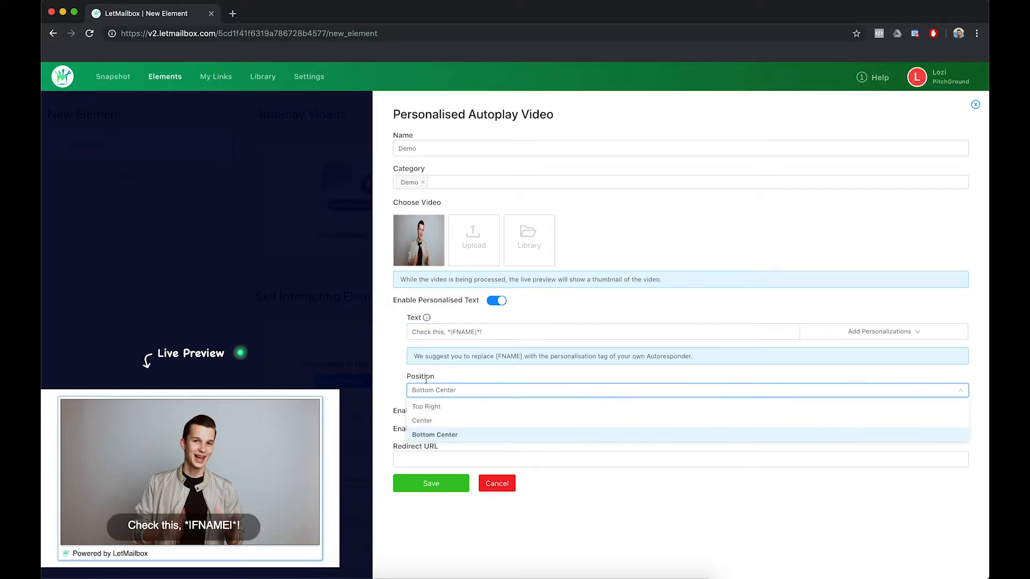
{"action": "left_click", "coordinate": [430, 421]}
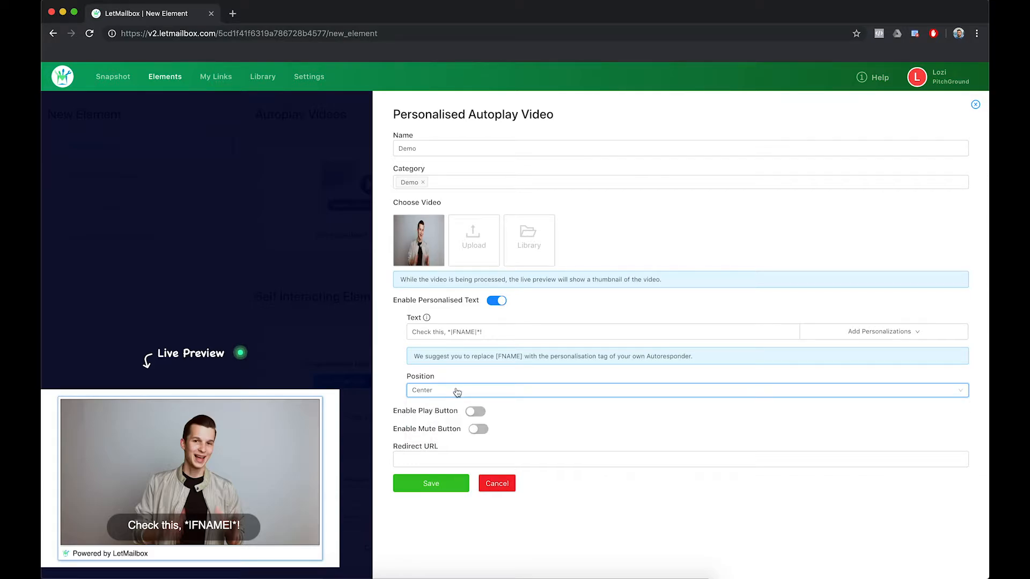
{"action": "left_click", "coordinate": [455, 395]}
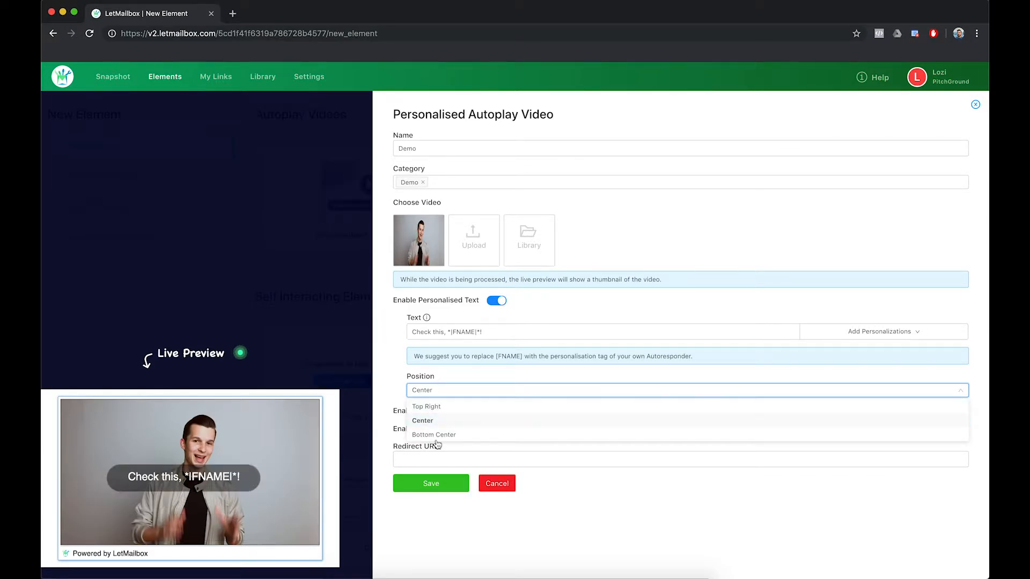
{"action": "left_click", "coordinate": [460, 378]}
{"action": "left_click", "coordinate": [442, 391]}
{"action": "left_click", "coordinate": [433, 434]}
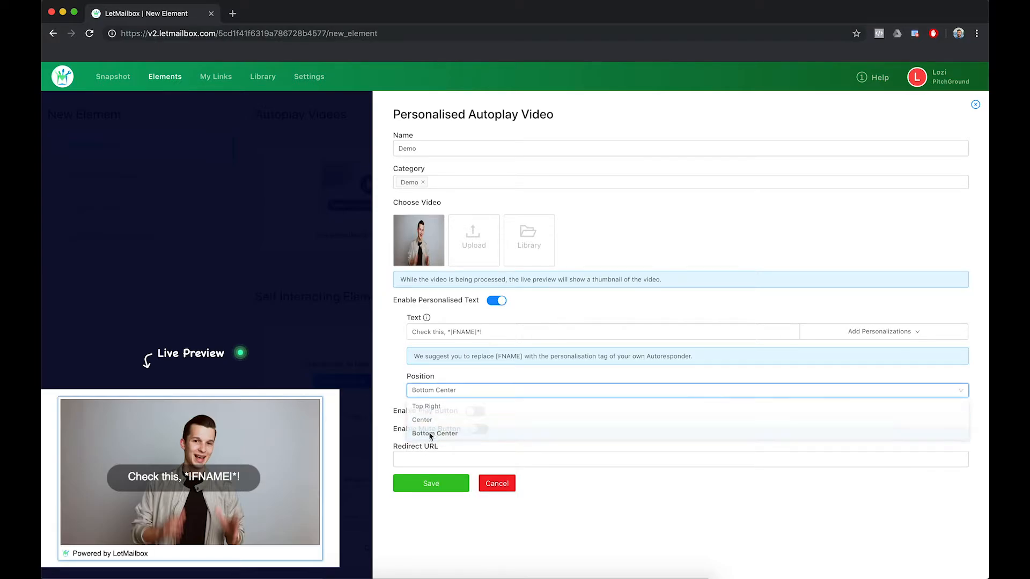
{"action": "left_click", "coordinate": [396, 409]}
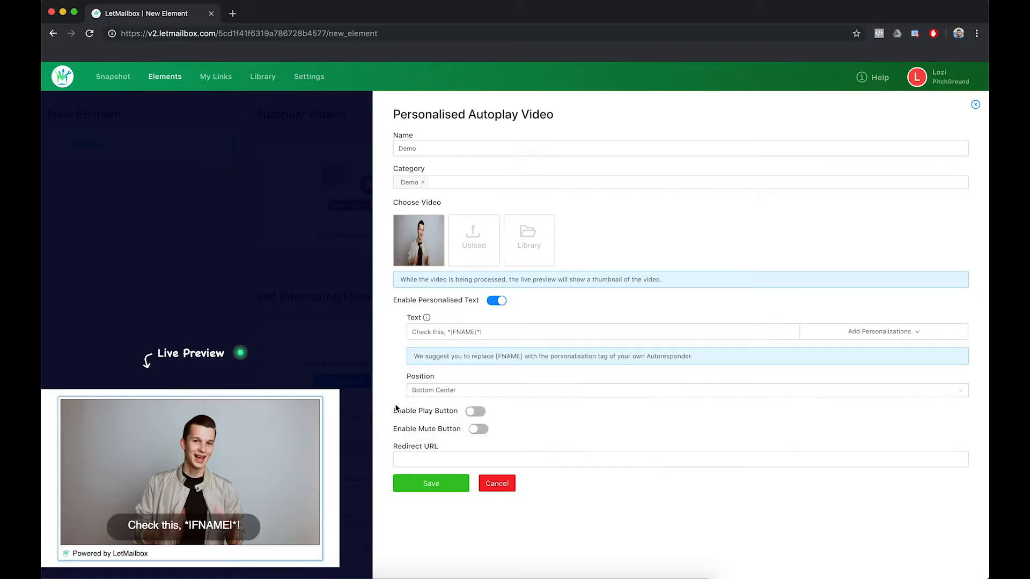
Enable the play button, choose the small dark grey circular style with a light outline, and set its position to Center.
{"action": "left_click", "coordinate": [476, 412]}
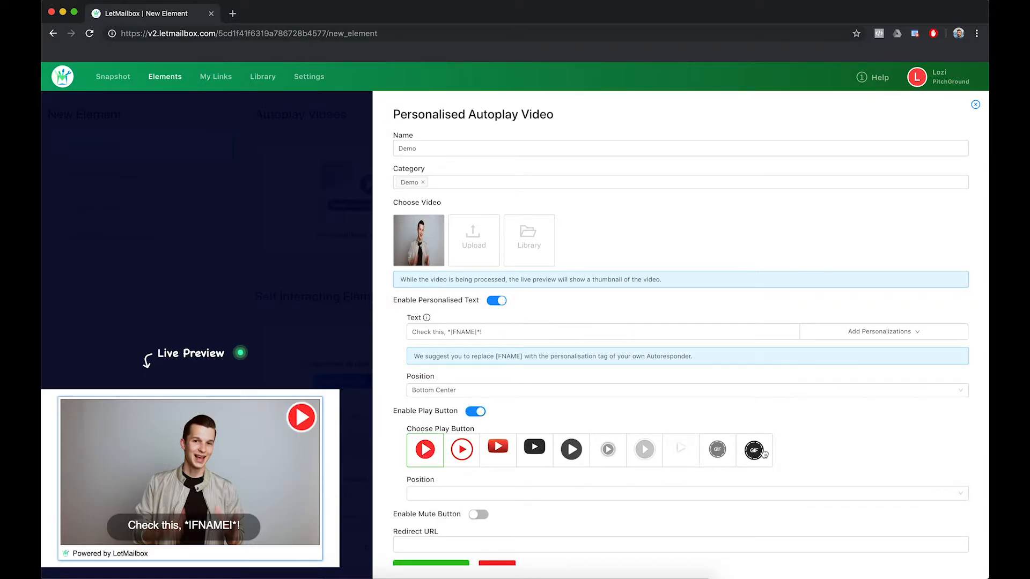
{"action": "left_click", "coordinate": [608, 451]}
{"action": "left_click", "coordinate": [428, 497]}
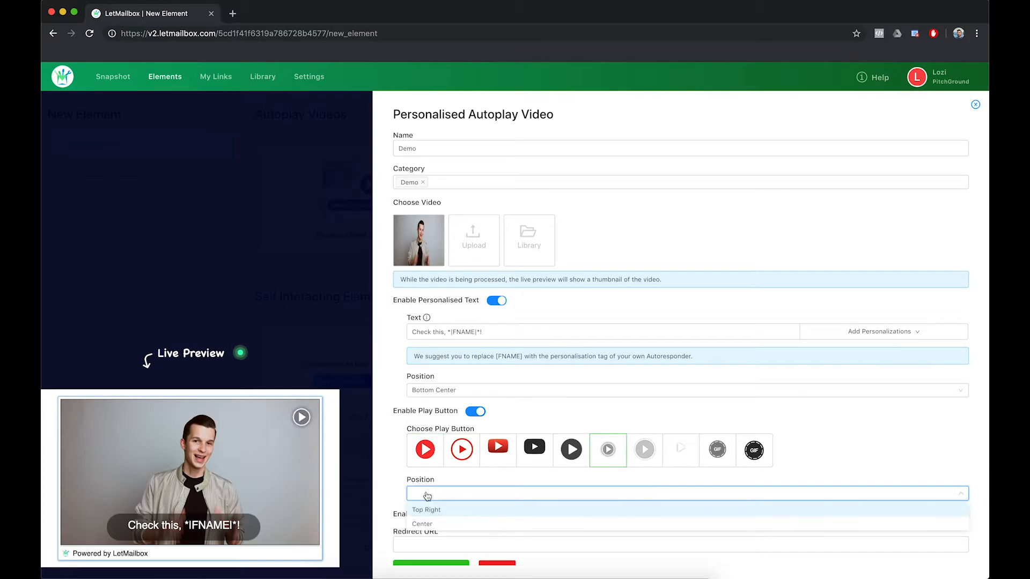
{"action": "left_click", "coordinate": [425, 529]}
Enable the mute button and choose the orange speaker style.
{"action": "scroll", "coordinate": [397, 488], "scroll_direction": "down", "scroll_amount": 1}
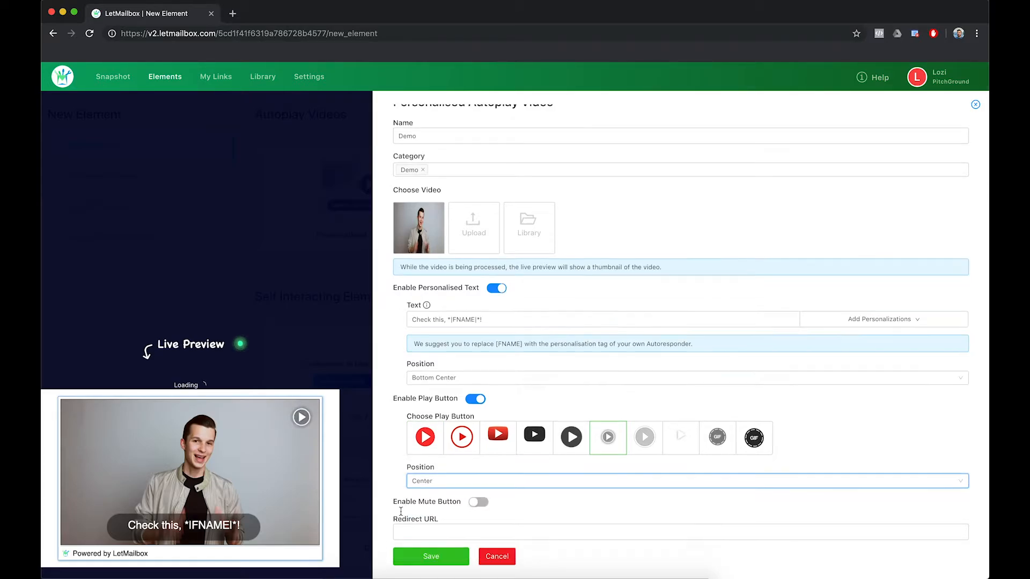
{"action": "left_click", "coordinate": [478, 503]}
{"action": "scroll", "coordinate": [479, 502], "scroll_direction": "down", "scroll_amount": 4}
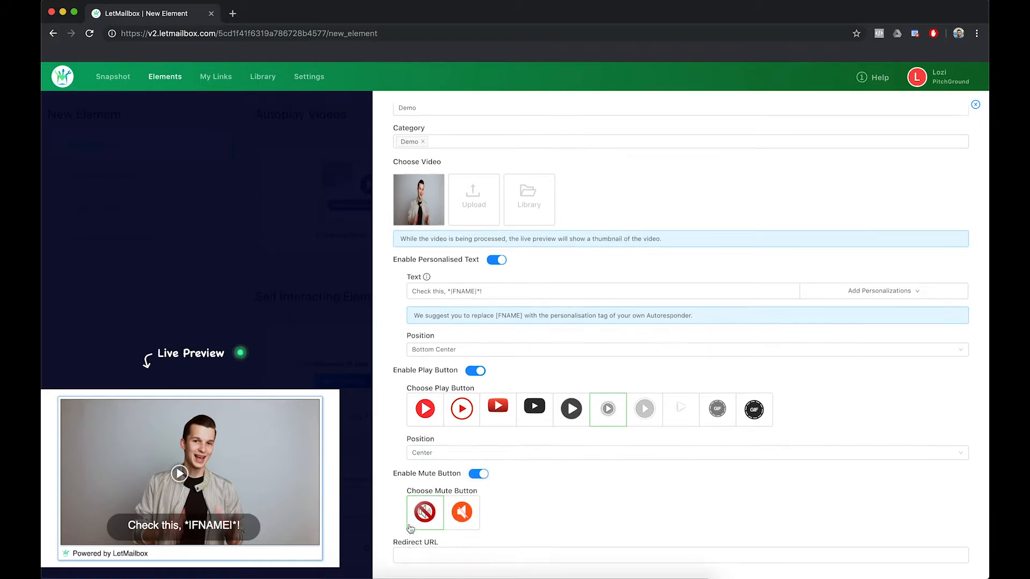
{"action": "left_click", "coordinate": [474, 490]}
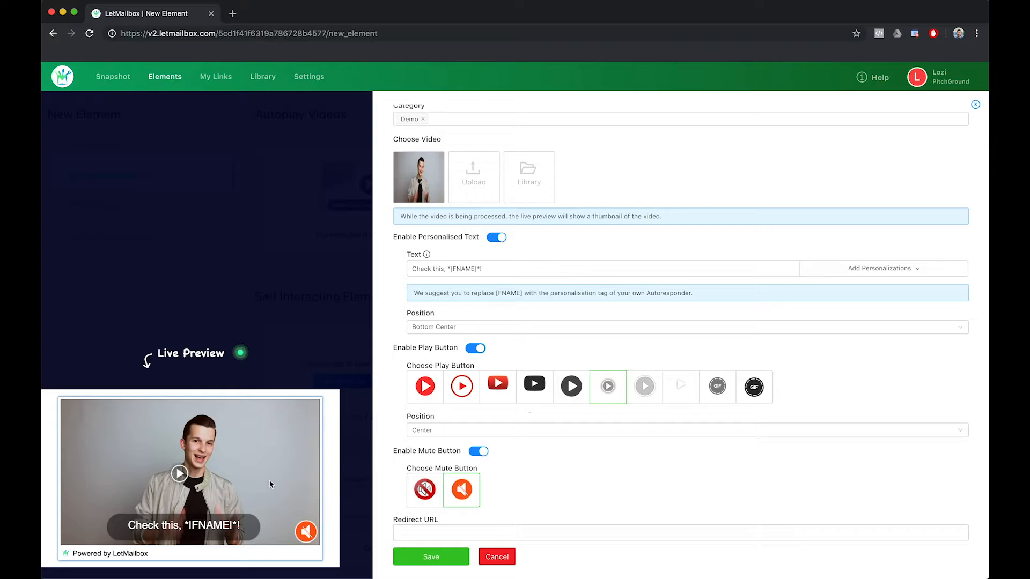
Set the redirect URL to google.com and save the element, returning to the elements list.
{"action": "left_click", "coordinate": [447, 532]}
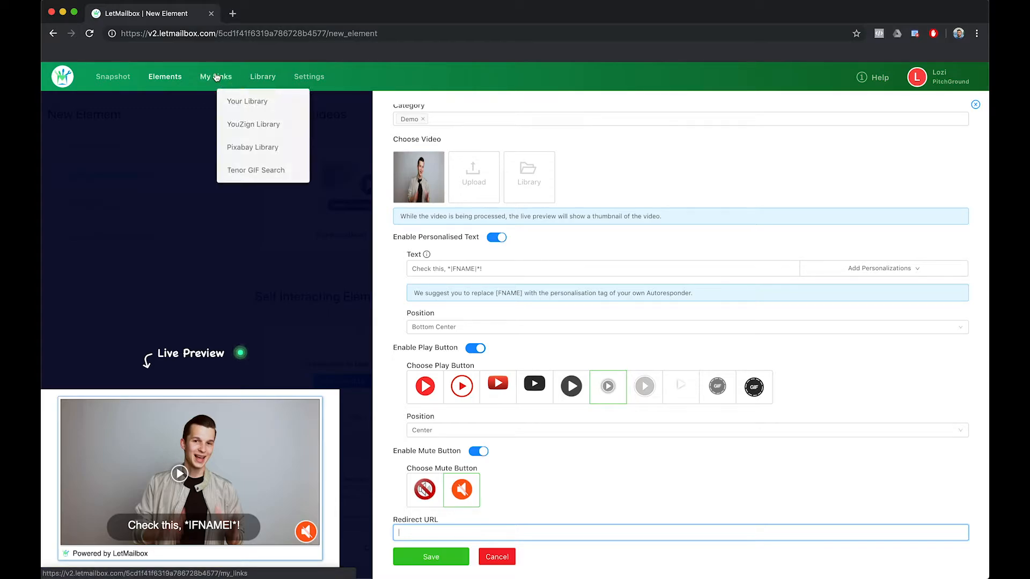
{"action": "type", "text": "google.com"}
{"action": "left_click", "coordinate": [431, 555]}
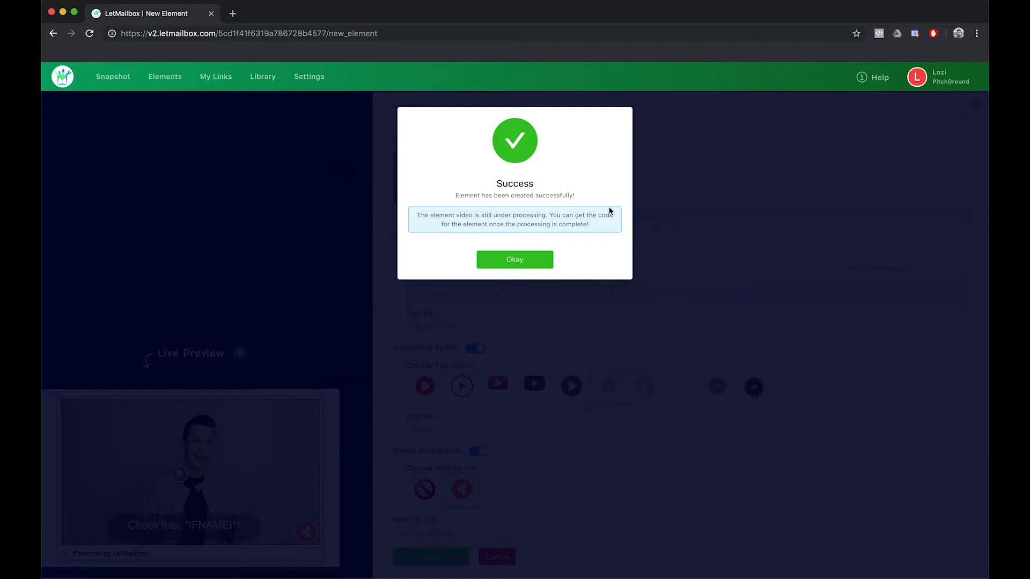
{"action": "left_click", "coordinate": [530, 264]}
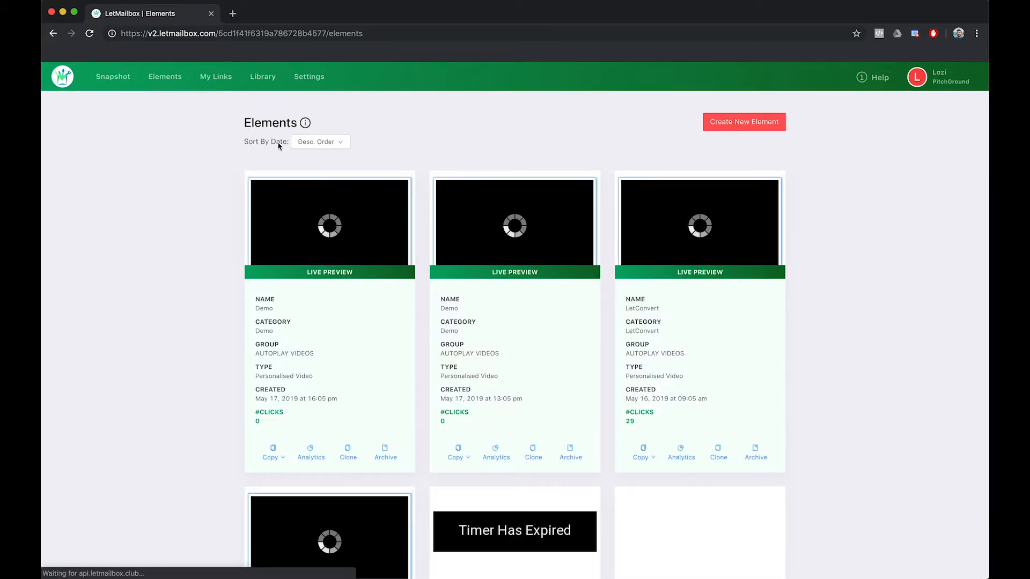
Copy the autoresponder code of the newest Demo element, choosing MailChimp as the autoresponder.
{"action": "left_click", "coordinate": [275, 456]}
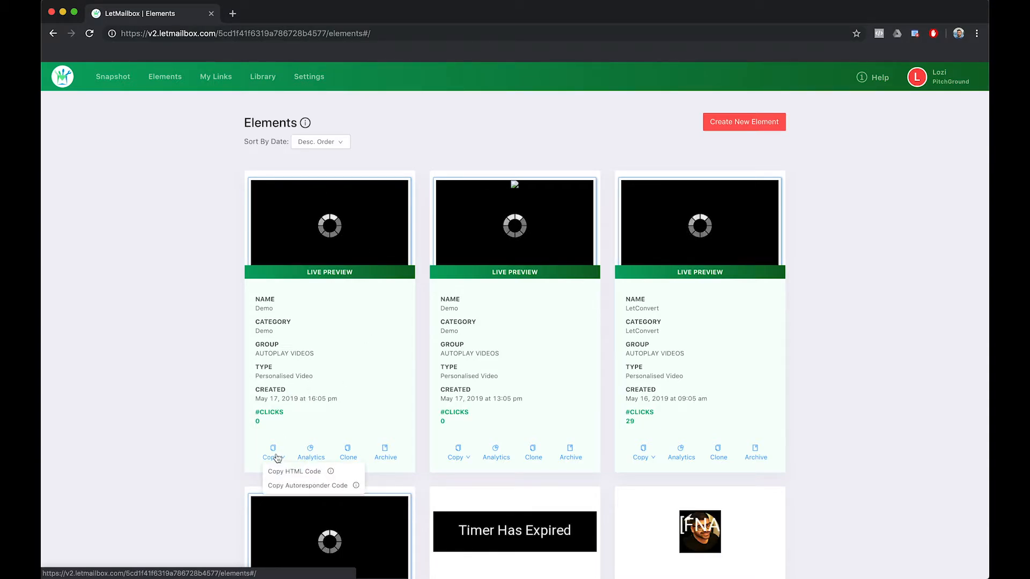
{"action": "left_click", "coordinate": [304, 321]}
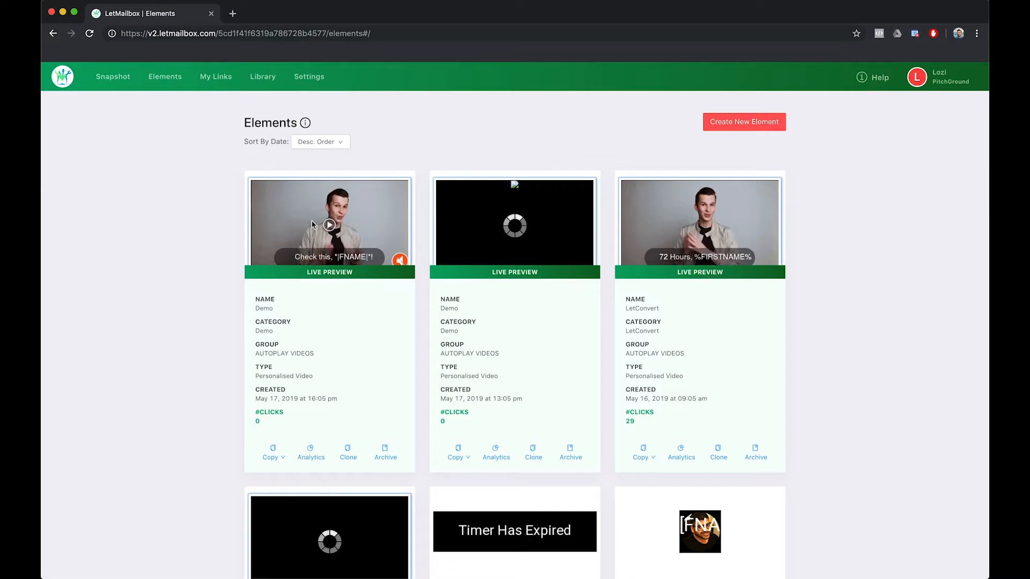
{"action": "left_click", "coordinate": [271, 456]}
{"action": "mouse_move", "coordinate": [276, 458]}
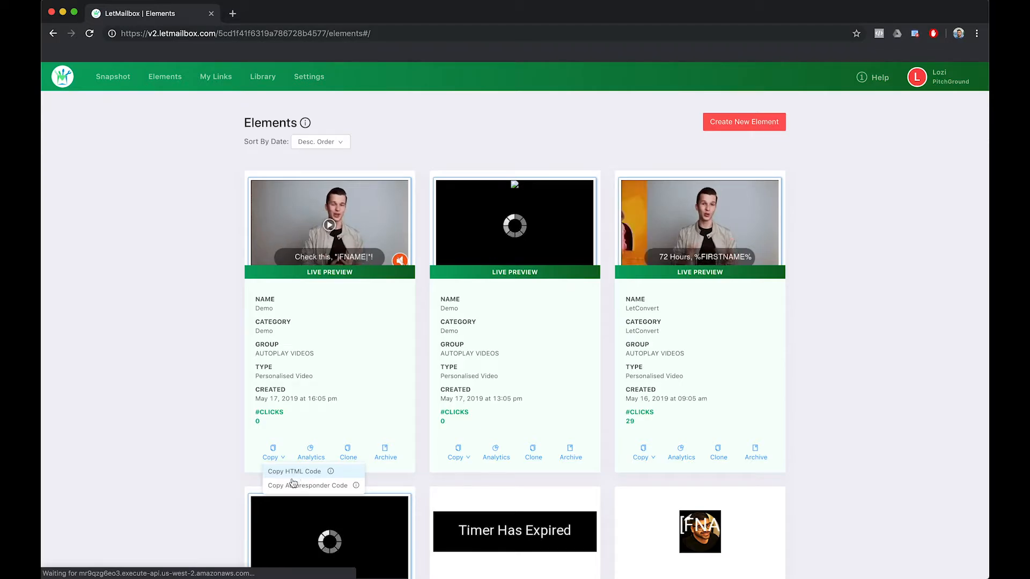
{"action": "left_click", "coordinate": [320, 485]}
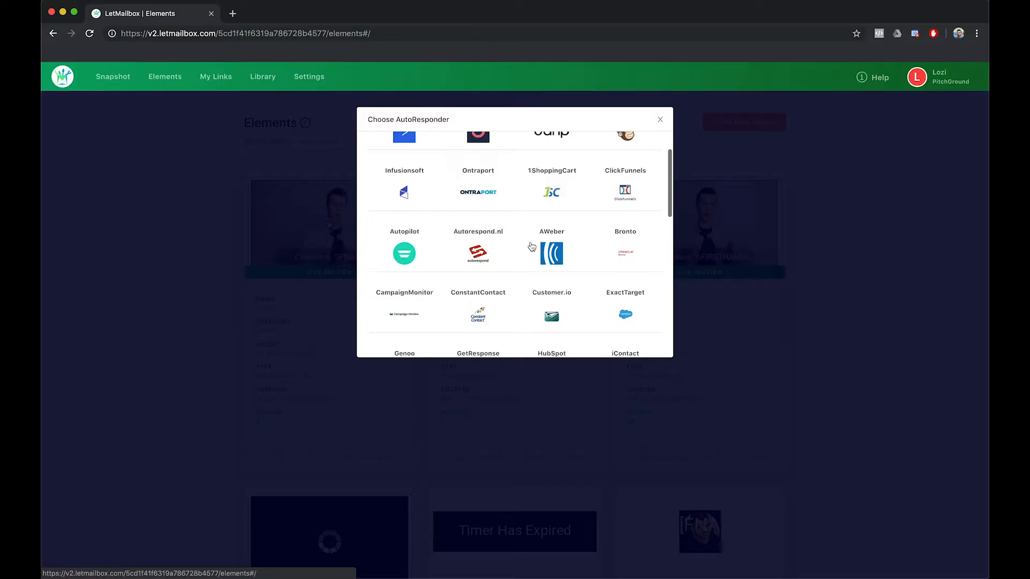
{"action": "scroll", "coordinate": [532, 246], "scroll_direction": "down", "scroll_amount": 10}
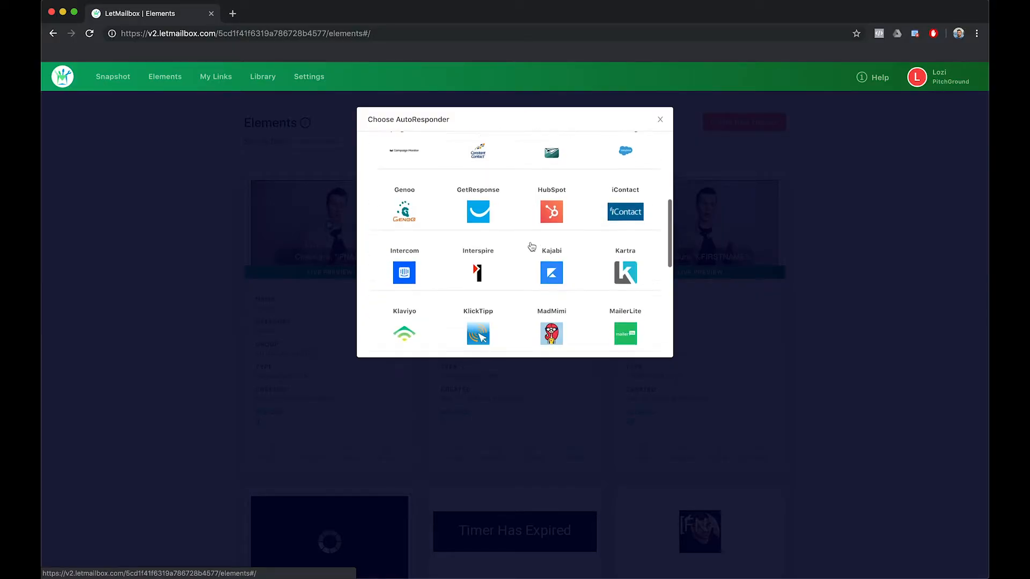
{"action": "scroll", "coordinate": [532, 246], "scroll_direction": "down", "scroll_amount": 1}
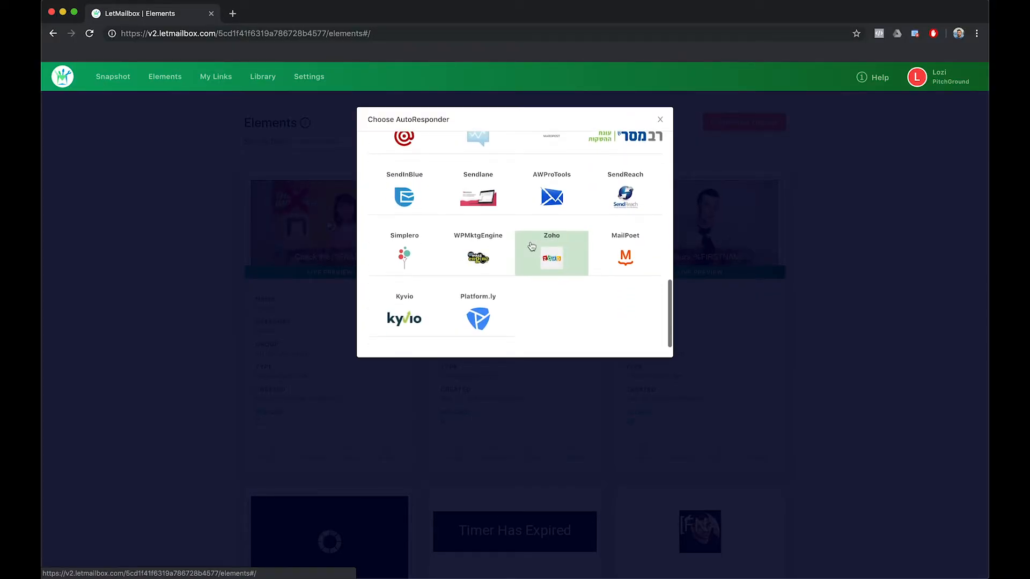
{"action": "scroll", "coordinate": [532, 246], "scroll_direction": "up", "scroll_amount": 11}
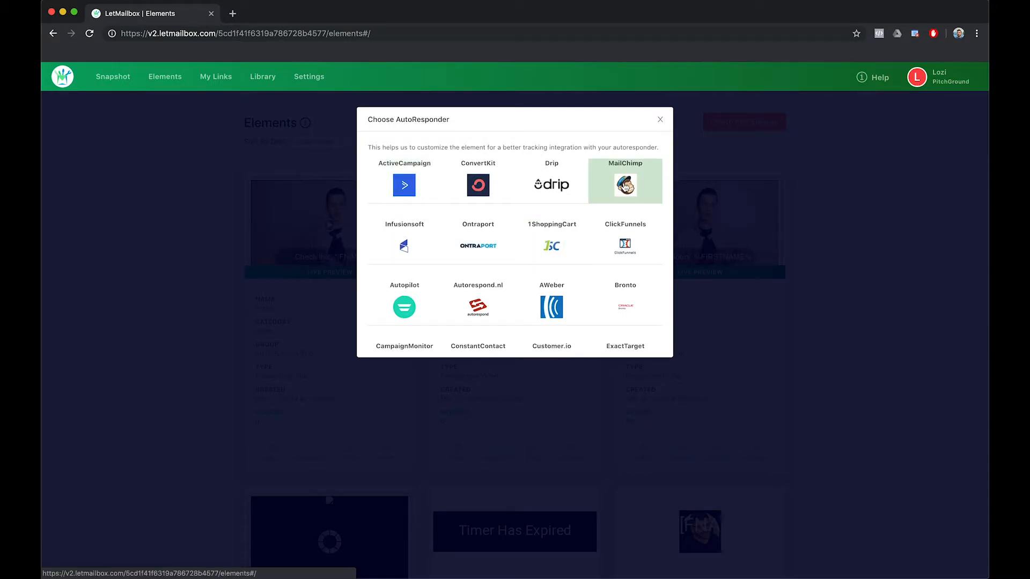
{"action": "left_click", "coordinate": [652, 182]}
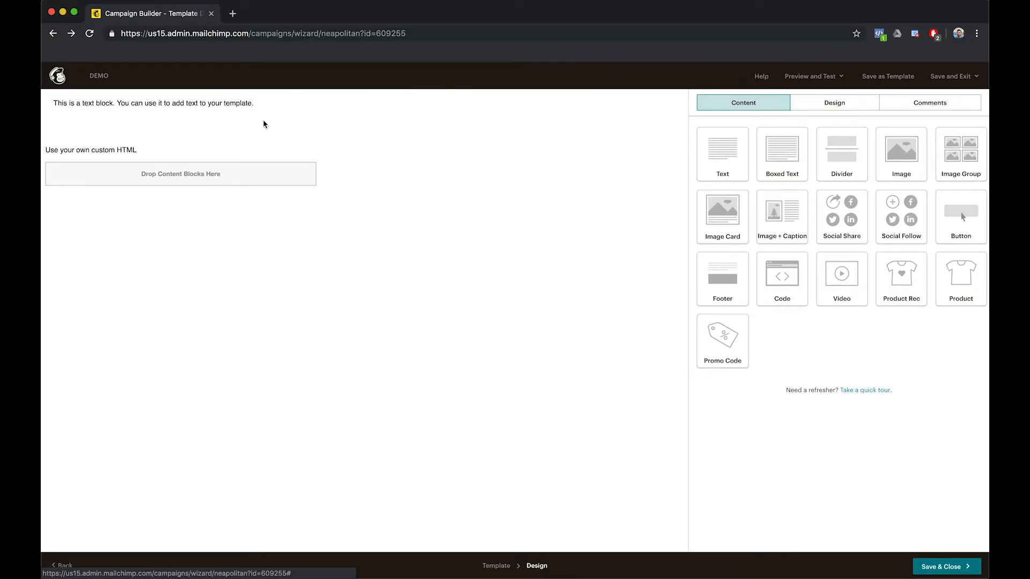
In Mailchimp's campaign builder, add a Code block to the empty content area and replace its default HTML with the copied element code.
{"action": "mouse_move", "coordinate": [124, 152]}
{"action": "left_click", "coordinate": [790, 283]}
{"action": "left_click_drag", "start_coordinate": [790, 283], "coordinate": [206, 174]}
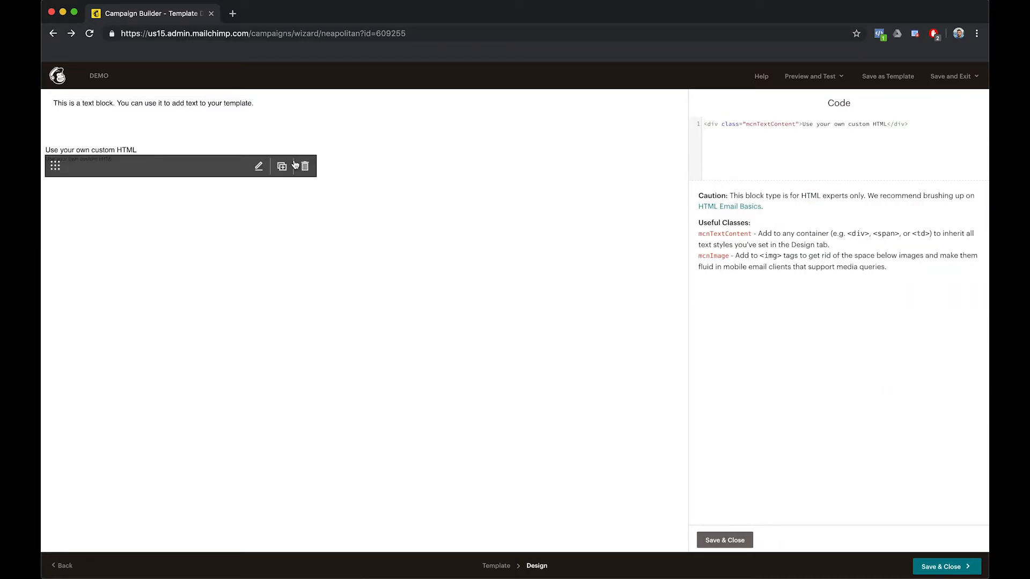
{"action": "left_click", "coordinate": [778, 126]}
{"action": "key", "text": "ctrl+a"}
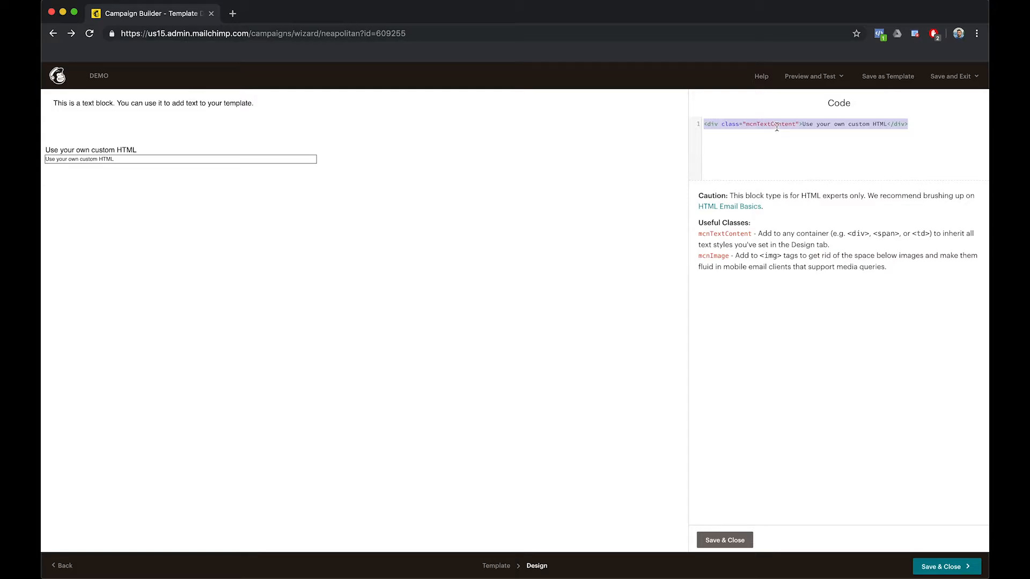
{"action": "key", "text": "ctrl+v"}
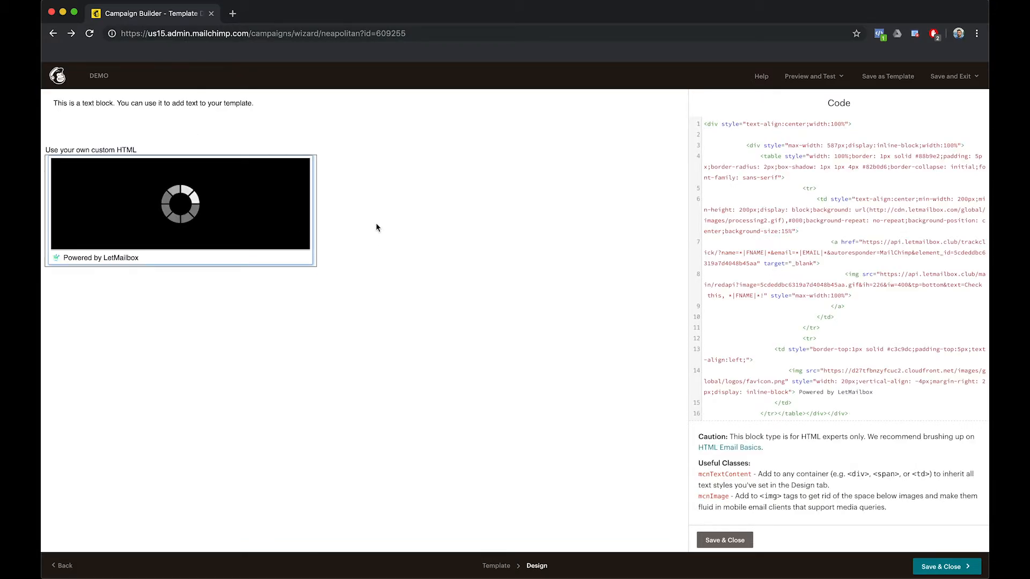
Save and close the Code block containing the element code in the Mailchimp template.
{"action": "left_click", "coordinate": [725, 540]}
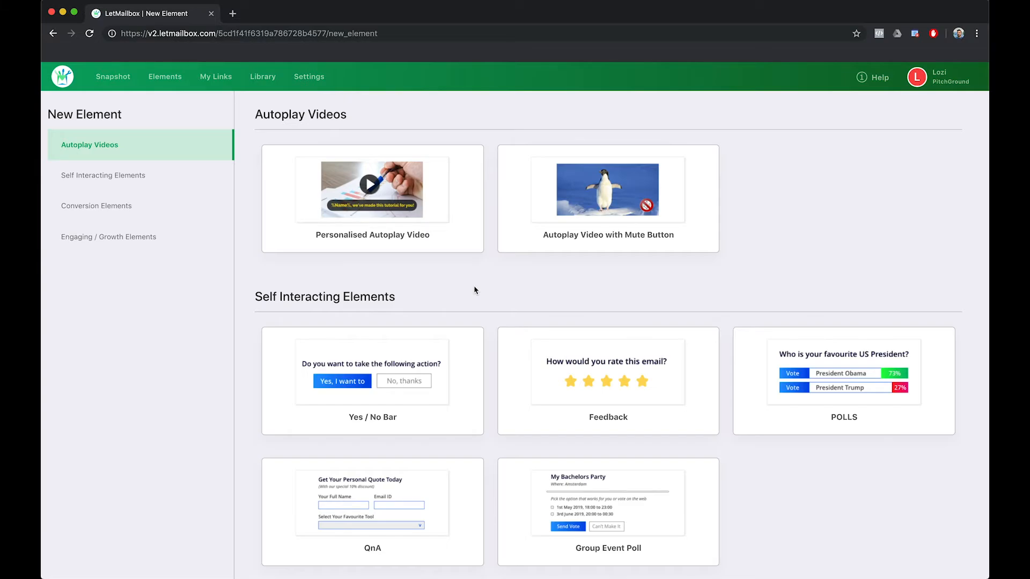
In LetMailbox, start a new Hellobar Timer element named Demo and assign it to the Demo category.
{"action": "scroll", "coordinate": [474, 290], "scroll_direction": "down", "scroll_amount": 7}
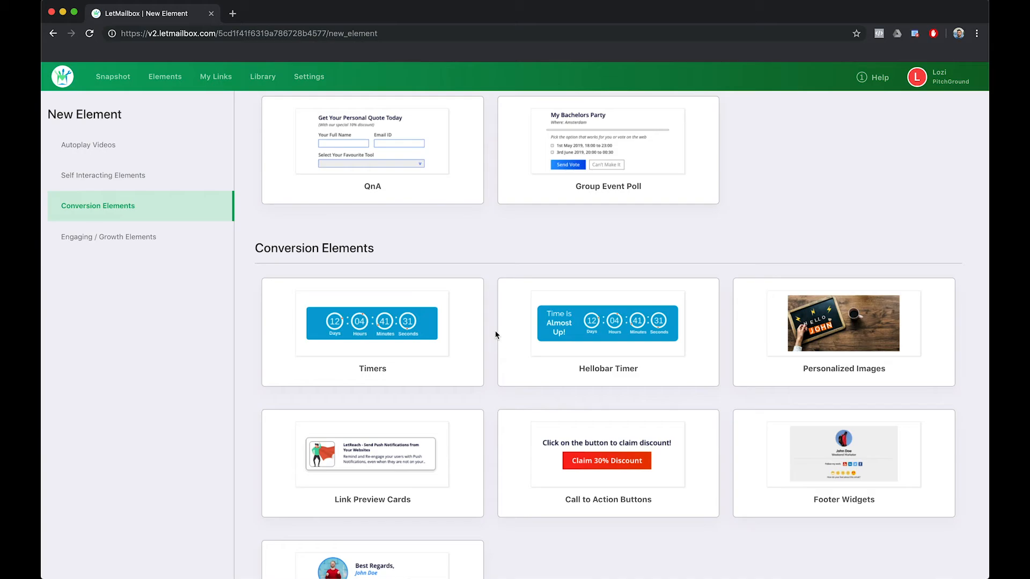
{"action": "left_click", "coordinate": [615, 334]}
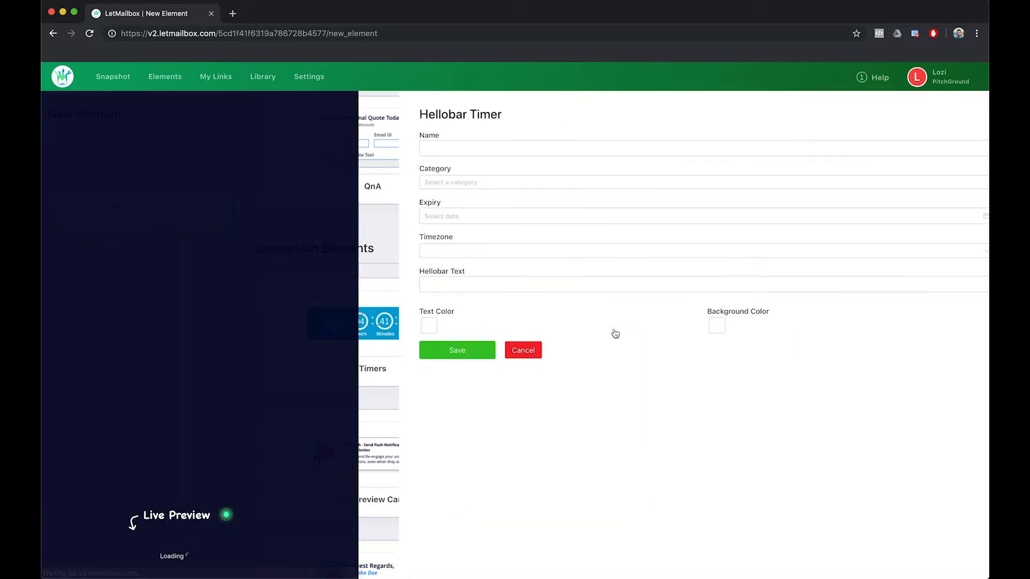
{"action": "left_click", "coordinate": [443, 146]}
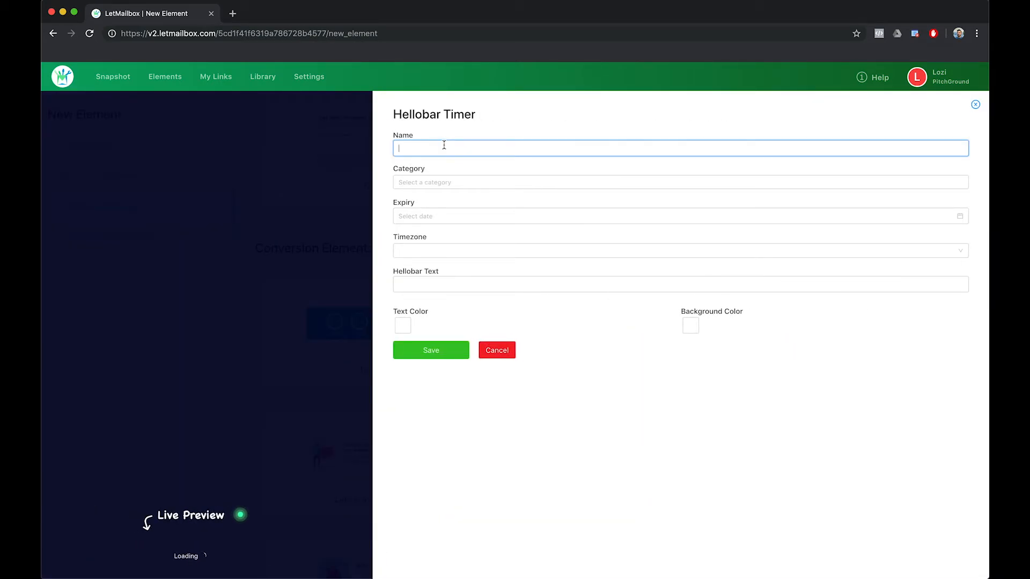
{"action": "left_click", "coordinate": [435, 181]}
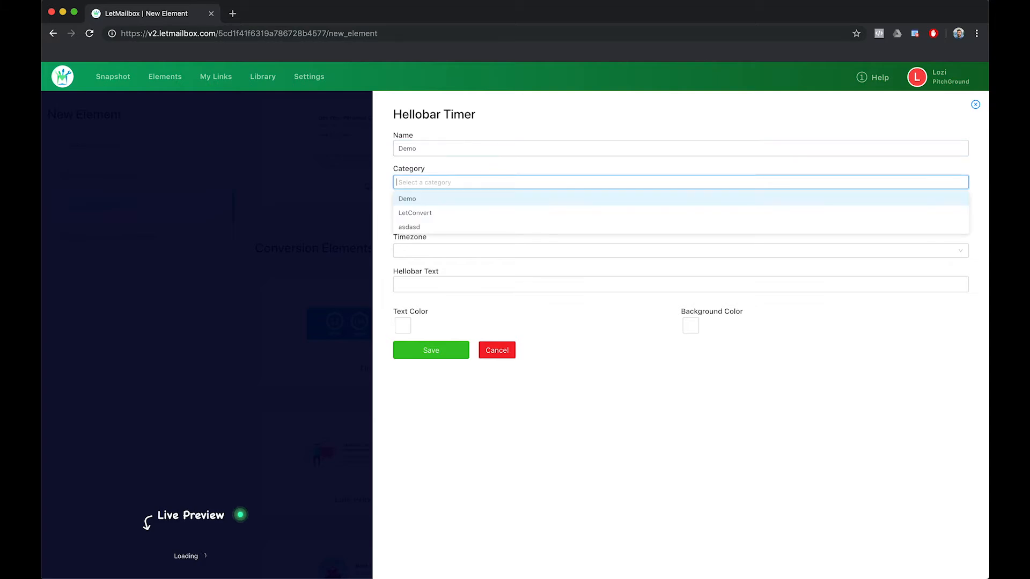
{"action": "type", "text": "Demo"}
{"action": "left_click", "coordinate": [417, 198]}
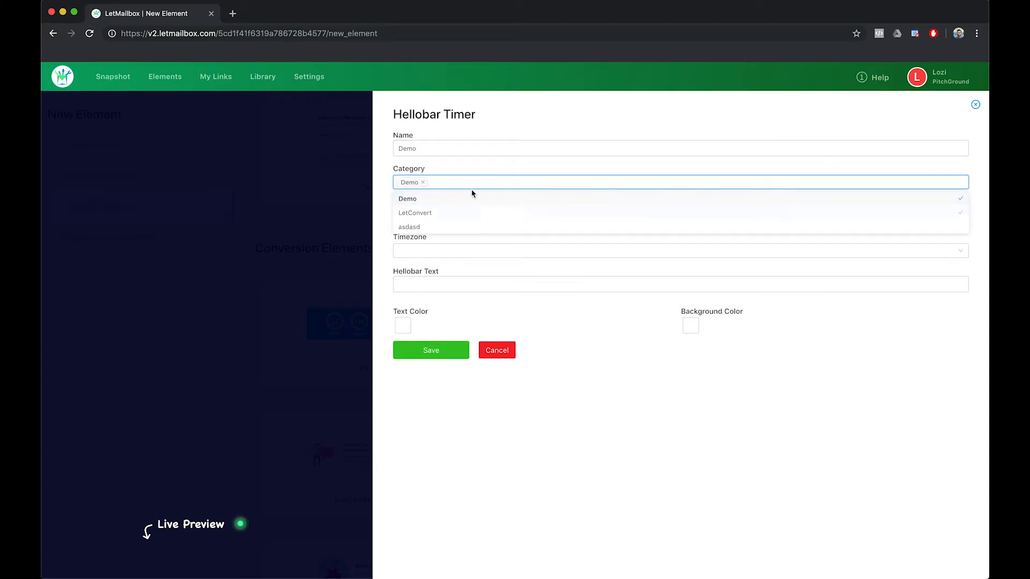
{"action": "left_click", "coordinate": [453, 170]}
{"action": "left_click", "coordinate": [428, 215]}
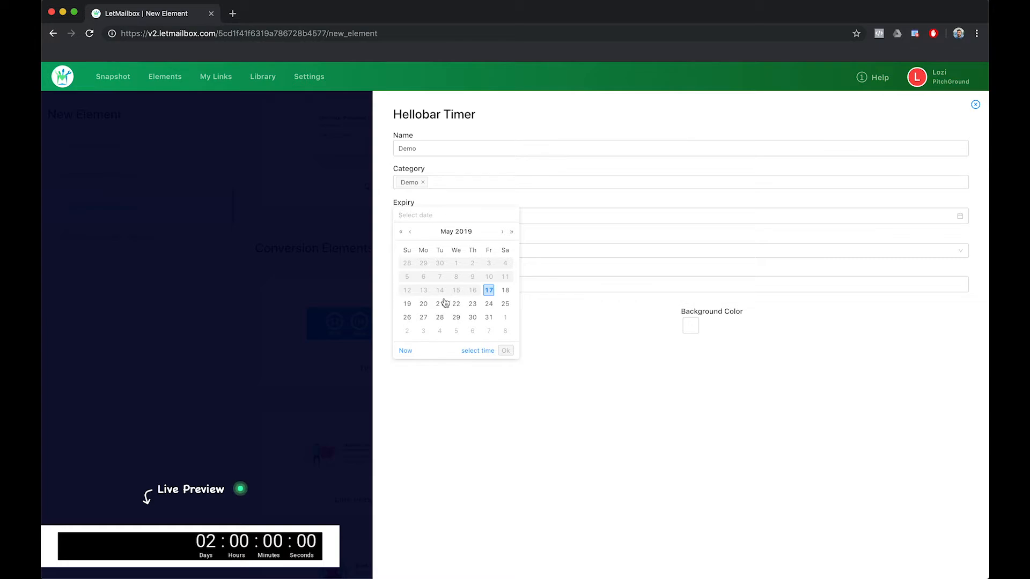
{"action": "left_click", "coordinate": [440, 304]}
{"action": "left_click", "coordinate": [472, 351]}
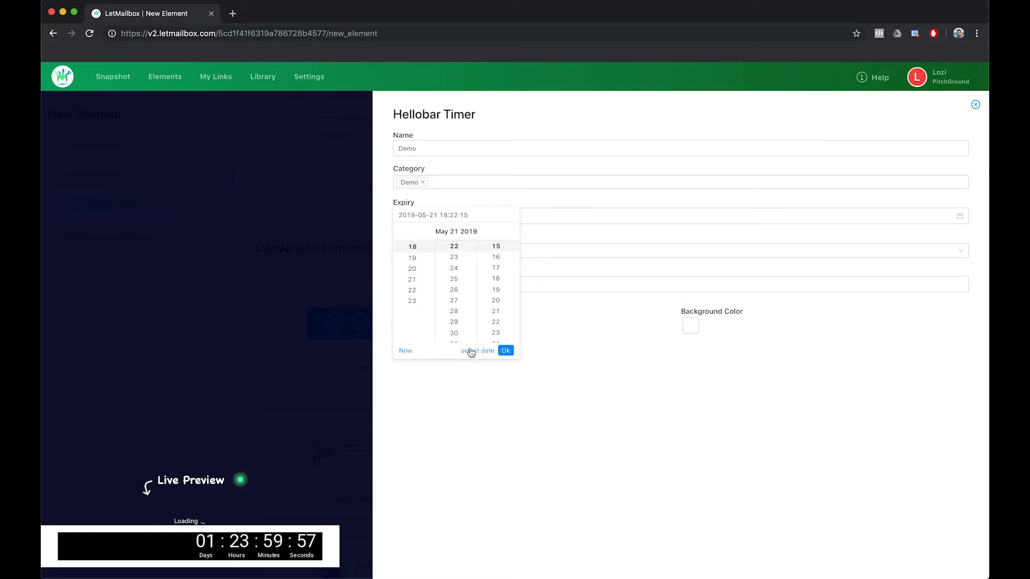
{"action": "left_click", "coordinate": [454, 279]}
{"action": "left_click", "coordinate": [496, 267]}
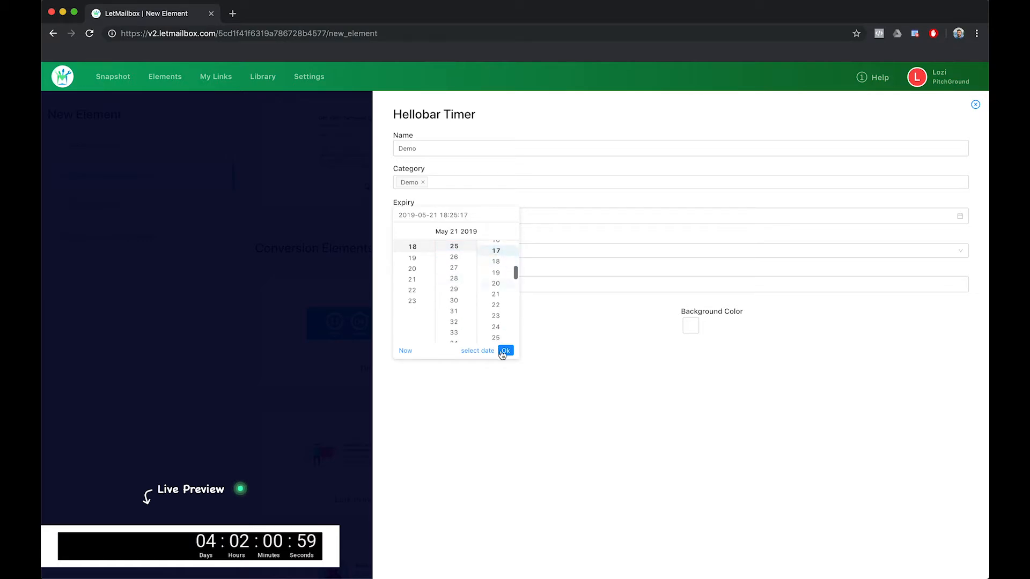
{"action": "left_click", "coordinate": [504, 352]}
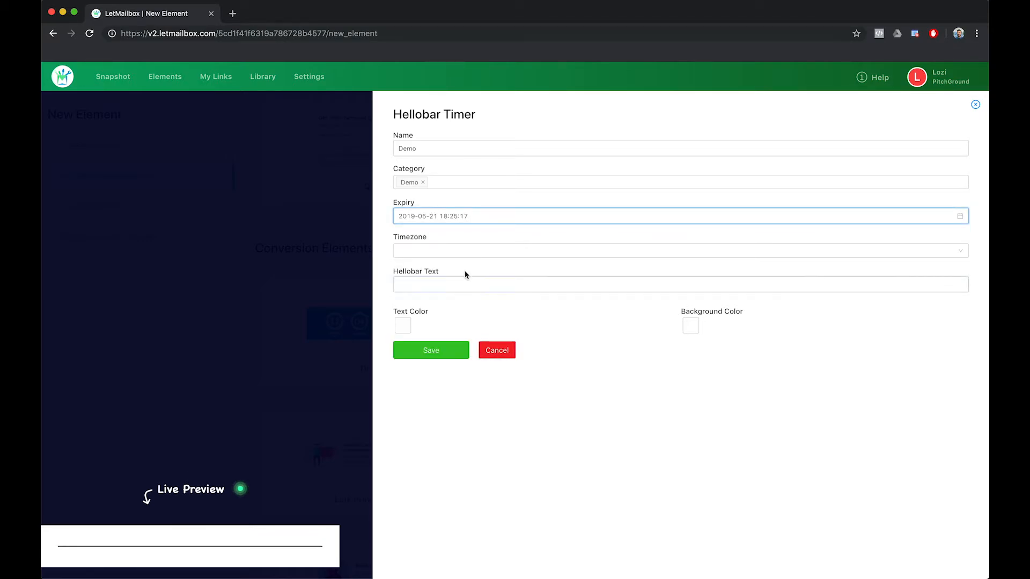
Choose the (UTC-10:00) Hawaii timezone and enter "Time is running up!" as the Hellobar text.
{"action": "left_click", "coordinate": [434, 253]}
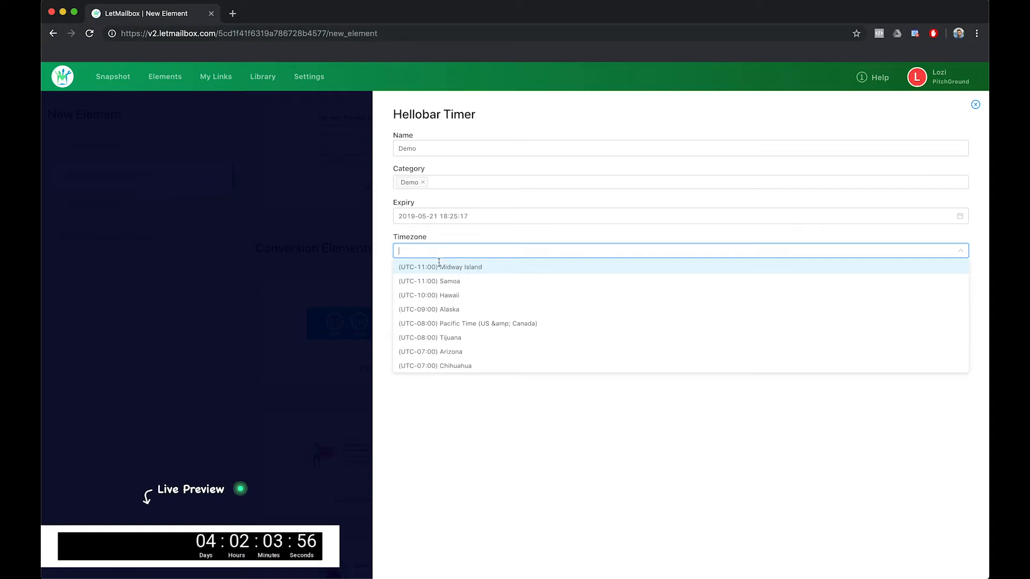
{"action": "left_click", "coordinate": [448, 295]}
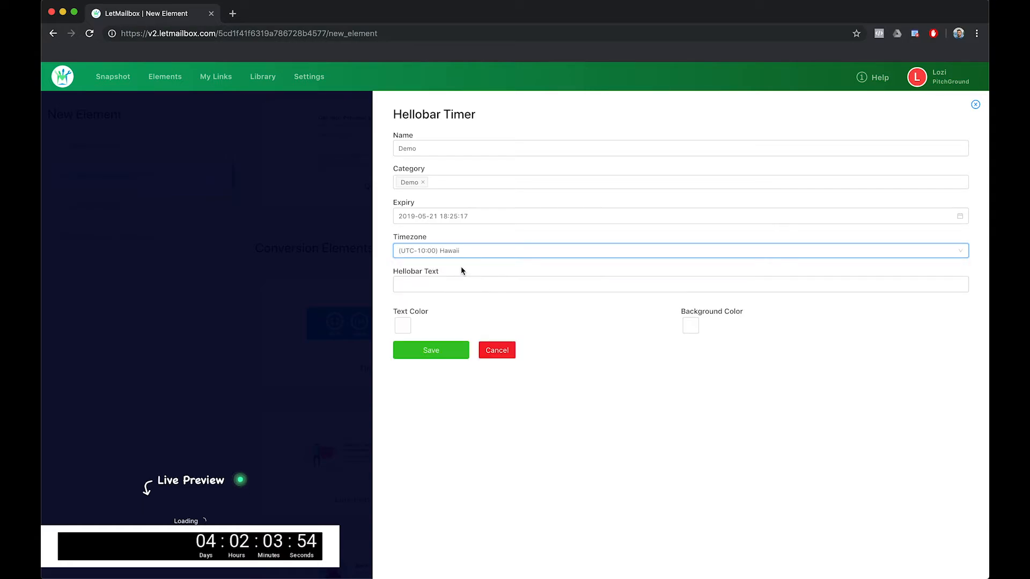
{"action": "left_click", "coordinate": [452, 284]}
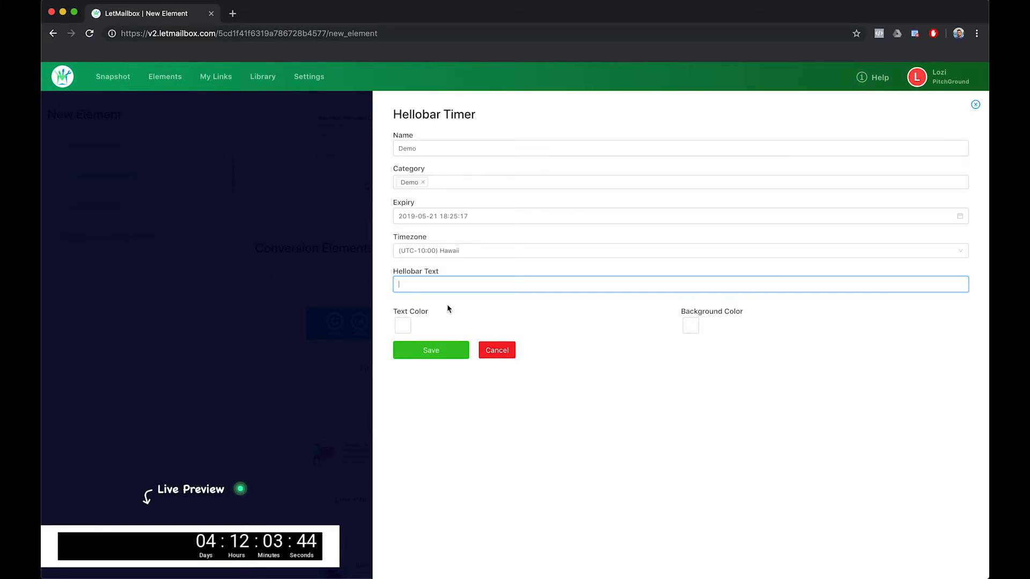
{"action": "type", "text": "Time is uunning up!"}
Keep the text color white and save the Hellobar Timer element.
{"action": "left_click", "coordinate": [577, 326]}
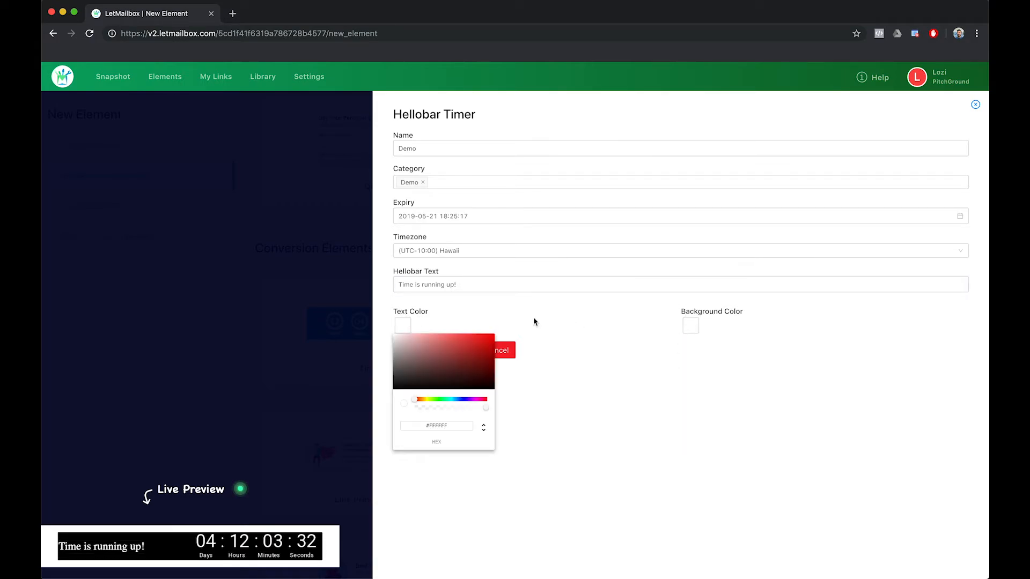
{"action": "left_click", "coordinate": [409, 350]}
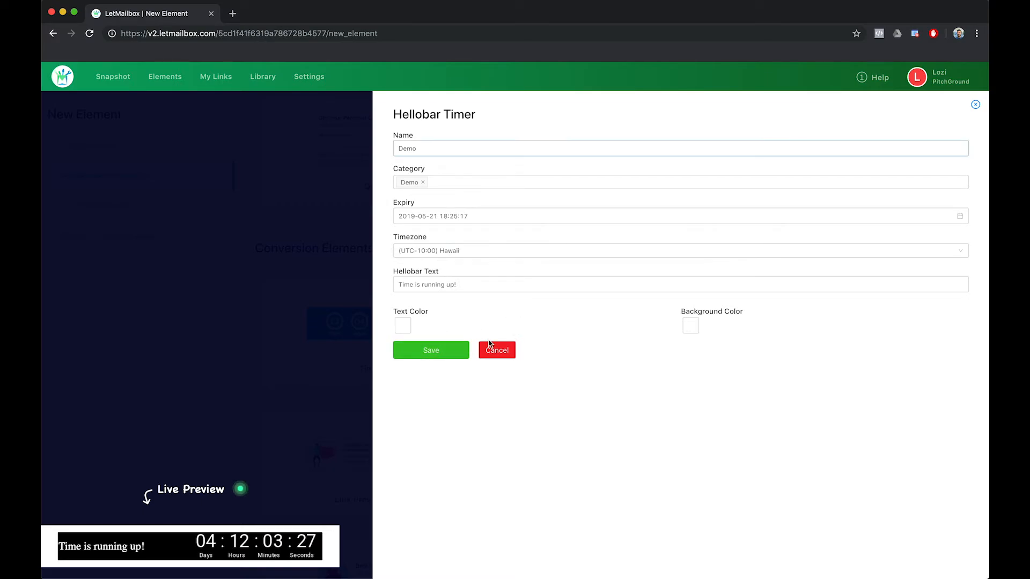
{"action": "left_click", "coordinate": [436, 349]}
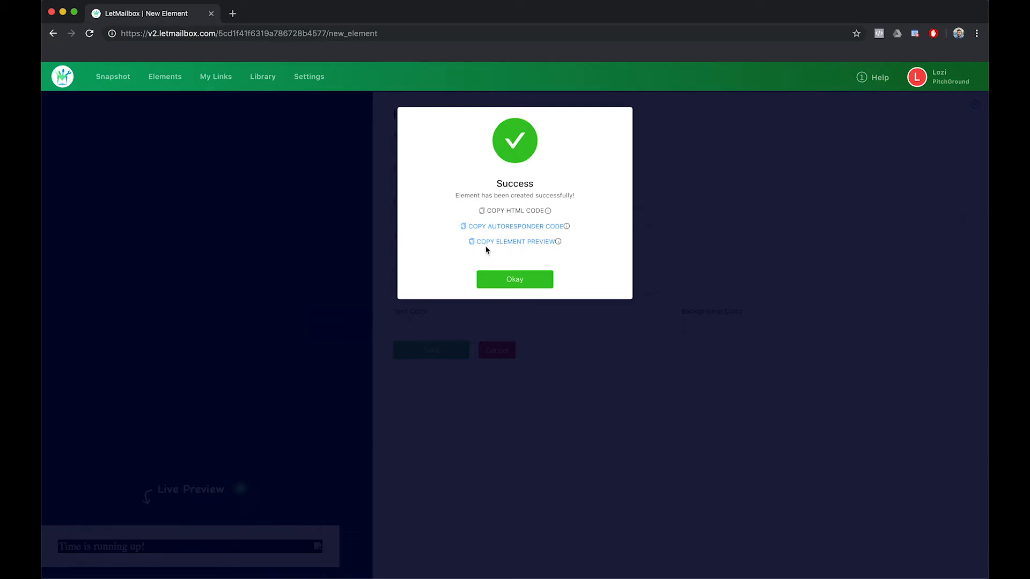
Copy the new timer's element preview and paste it into the body of a new Gmail message.
{"action": "left_click", "coordinate": [532, 246]}
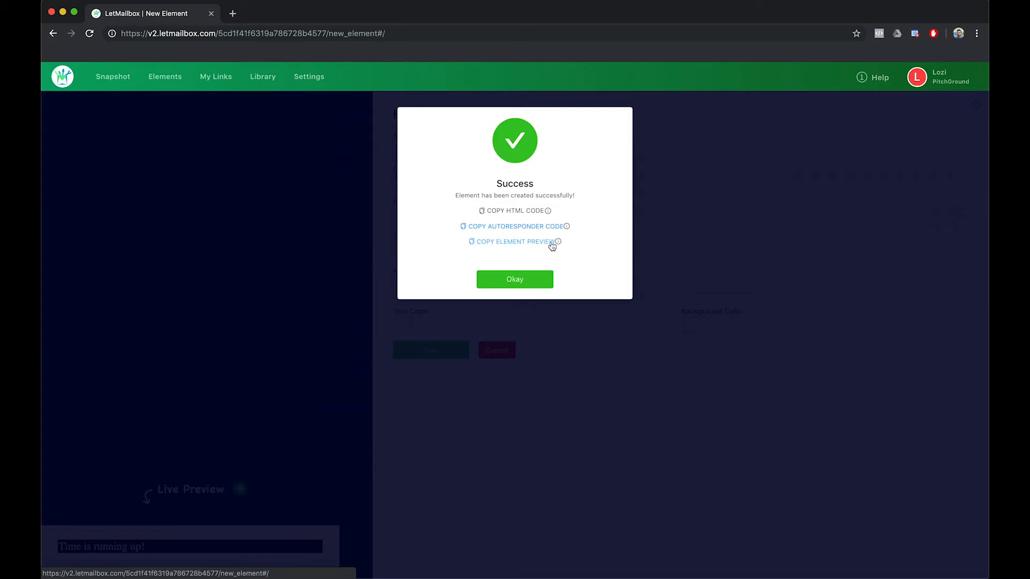
{"action": "left_click", "coordinate": [232, 13]}
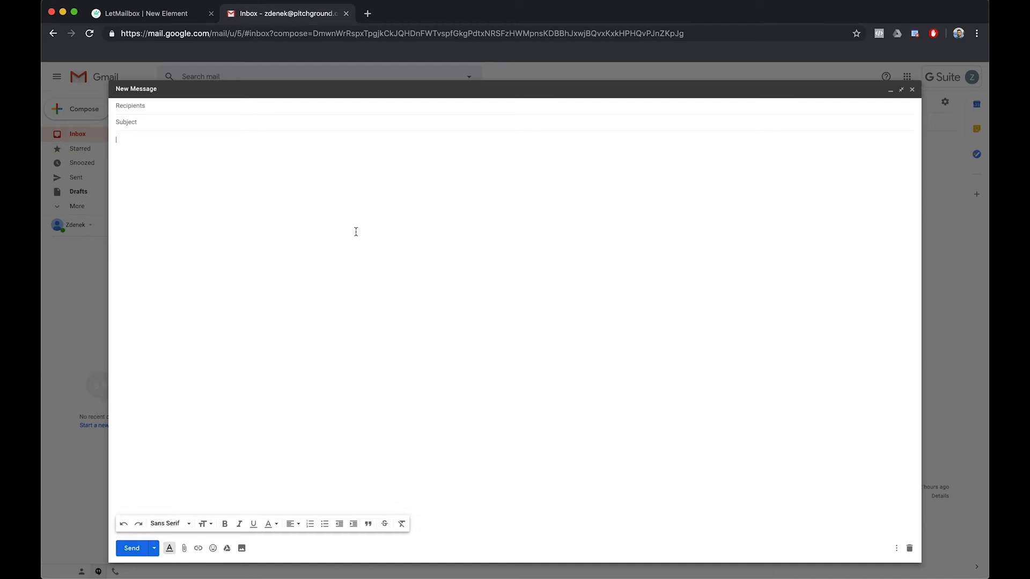
{"action": "key", "text": "super+v"}
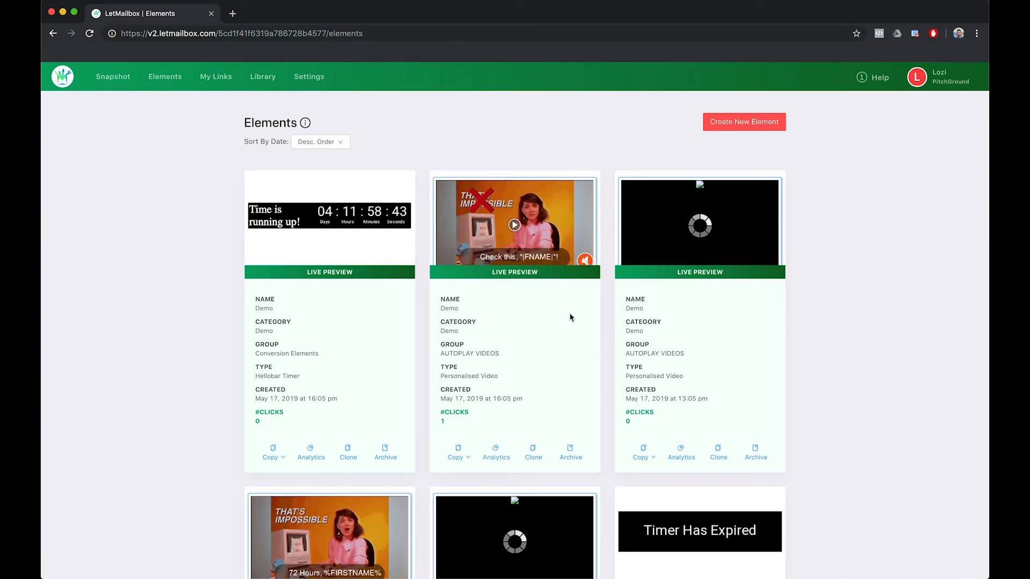
Open the analytics of the newest personalised video element in LetMailbox and examine its records, hourly and daily clicks, browser, platform, device and country statistics.
{"action": "left_click", "coordinate": [496, 453]}
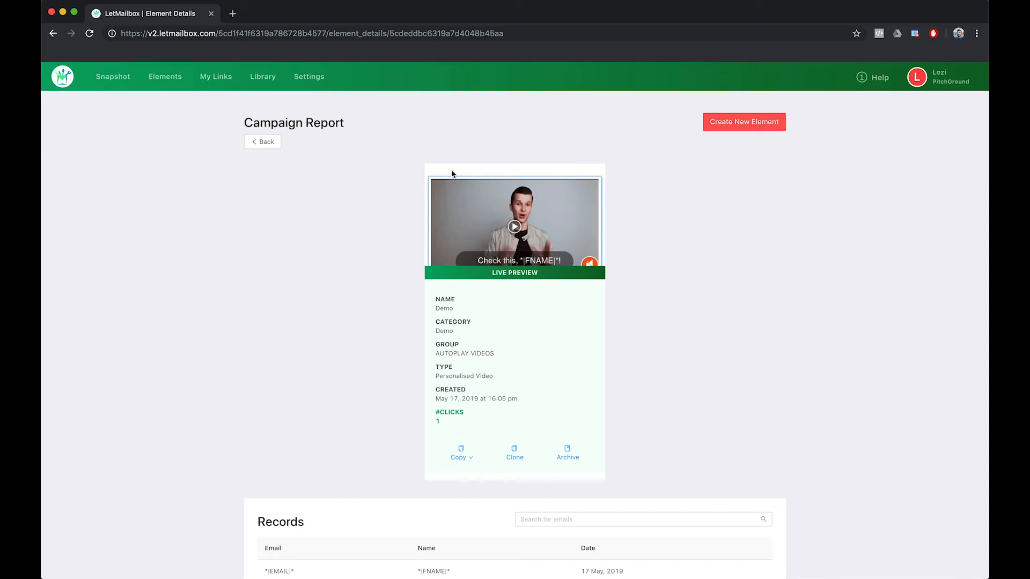
{"action": "scroll", "coordinate": [398, 438], "scroll_direction": "down", "scroll_amount": 5}
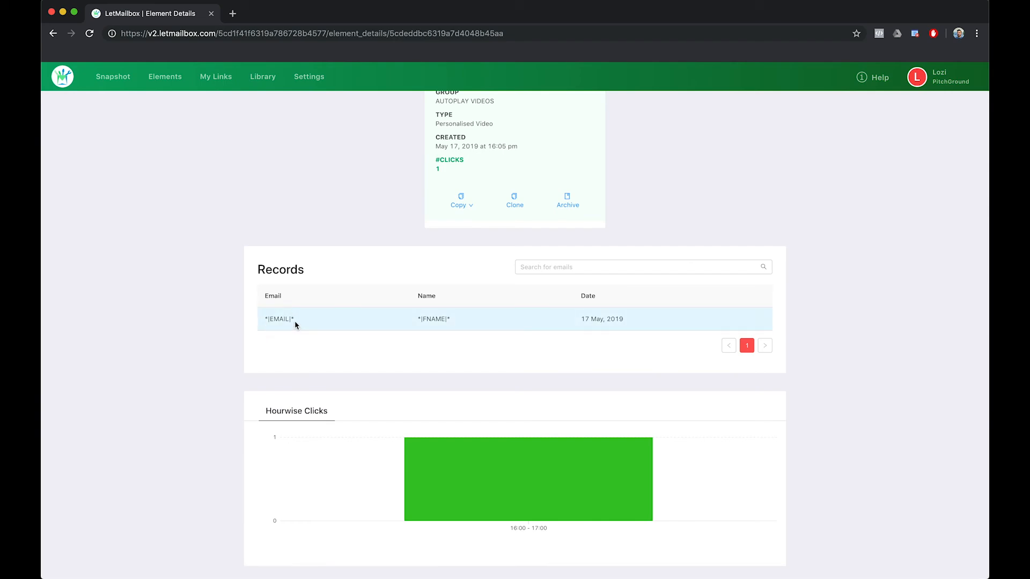
{"action": "scroll", "coordinate": [423, 368], "scroll_direction": "down", "scroll_amount": 3}
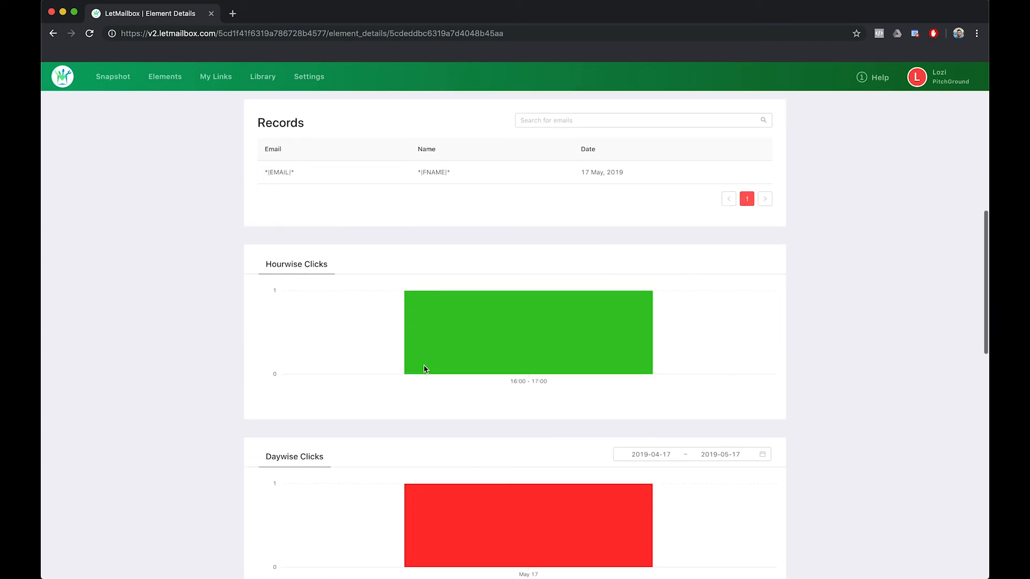
{"action": "mouse_move", "coordinate": [566, 292]}
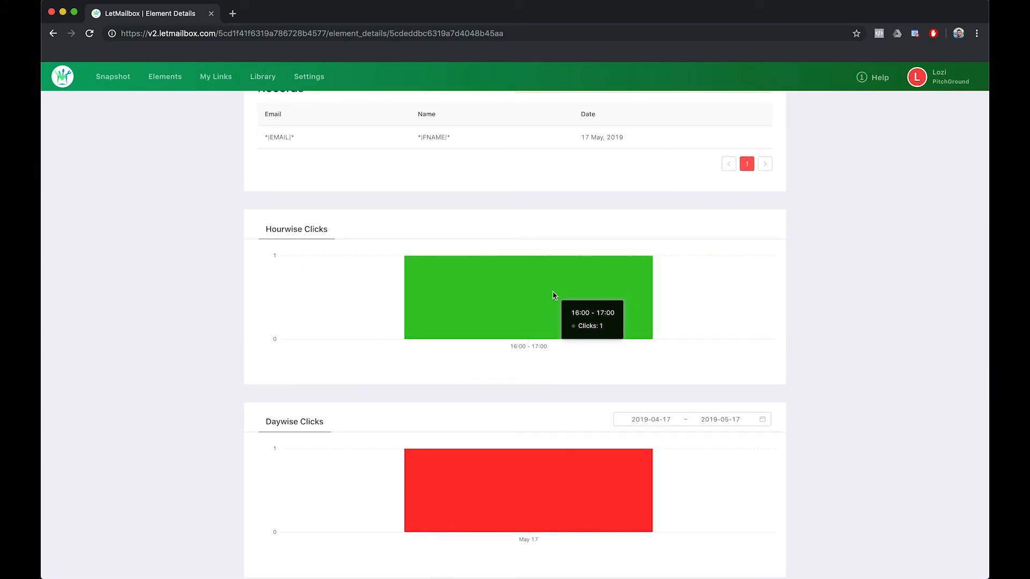
{"action": "scroll", "coordinate": [712, 354], "scroll_direction": "down", "scroll_amount": 3}
{"action": "mouse_move", "coordinate": [517, 324]}
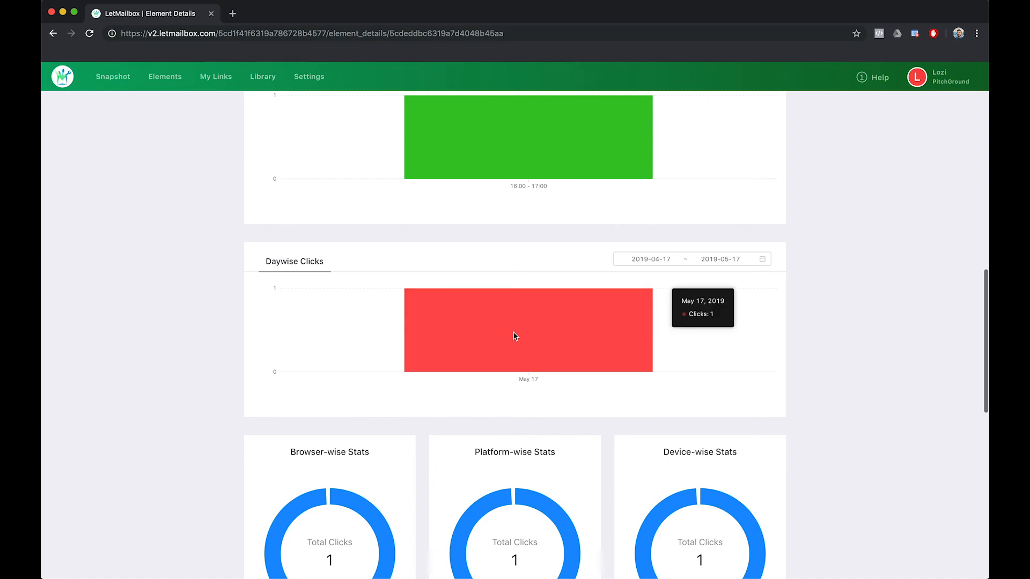
{"action": "scroll", "coordinate": [653, 400], "scroll_direction": "down", "scroll_amount": 6}
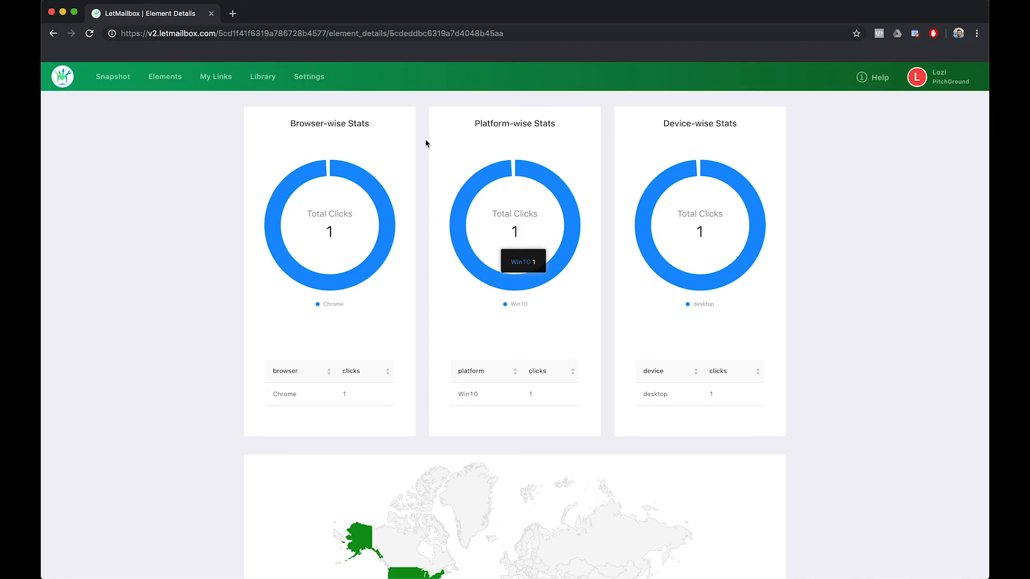
{"action": "scroll", "coordinate": [231, 303], "scroll_direction": "down", "scroll_amount": 4}
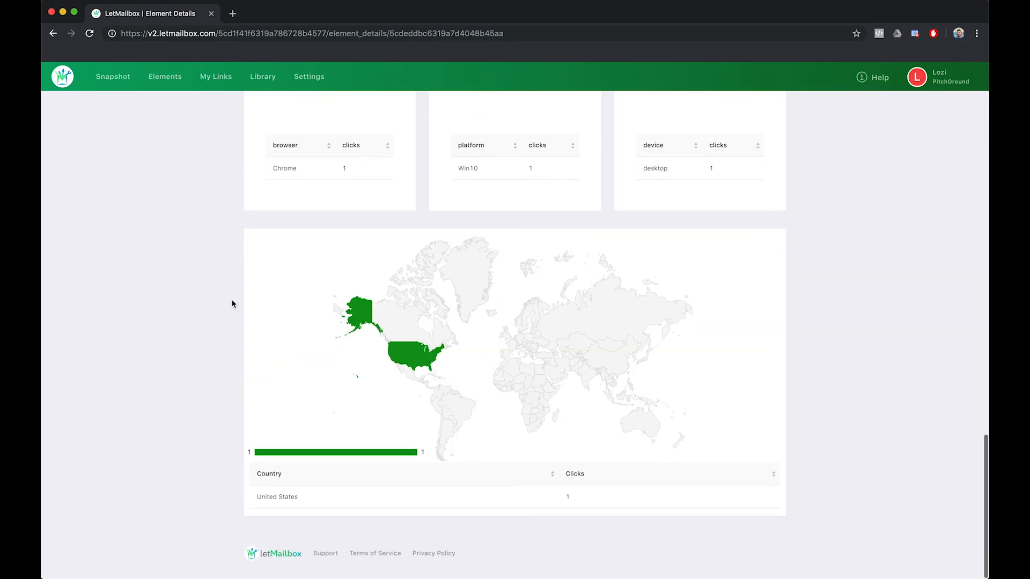